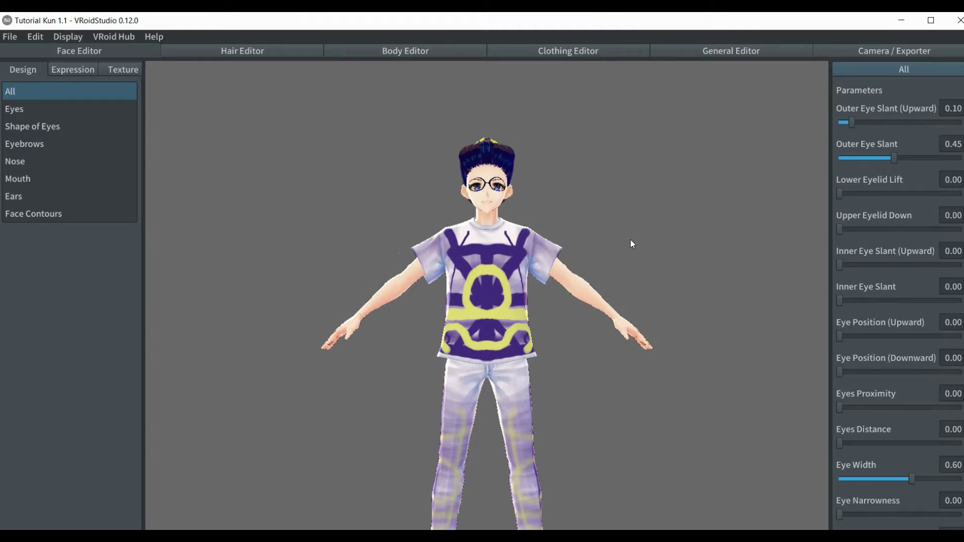
# Step: Pan the 3D view down to the character's lower body and feet
pyautogui.moveTo(631, 240); pyautogui.dragTo(635, 166, button='middle')
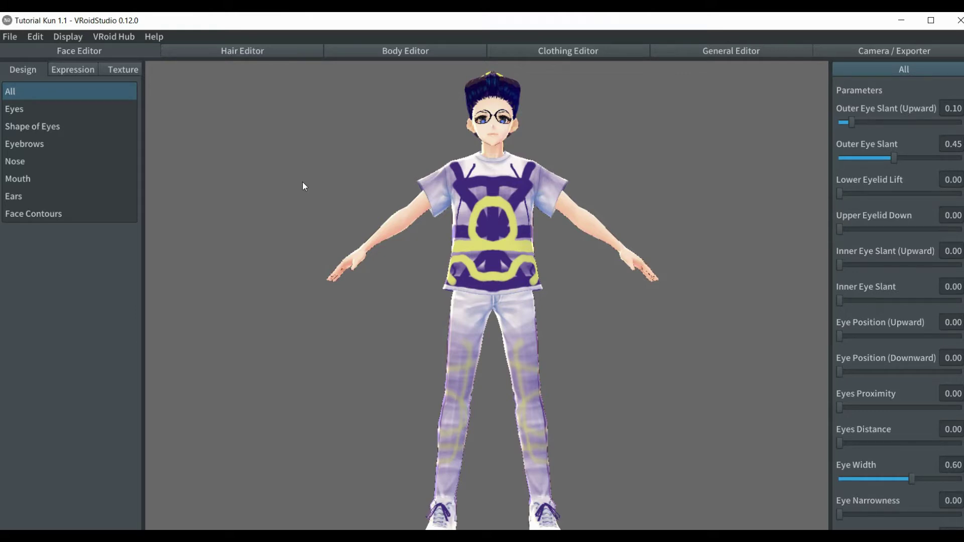
pyautogui.moveTo(303, 186); pyautogui.dragTo(308, 179, button='middle')
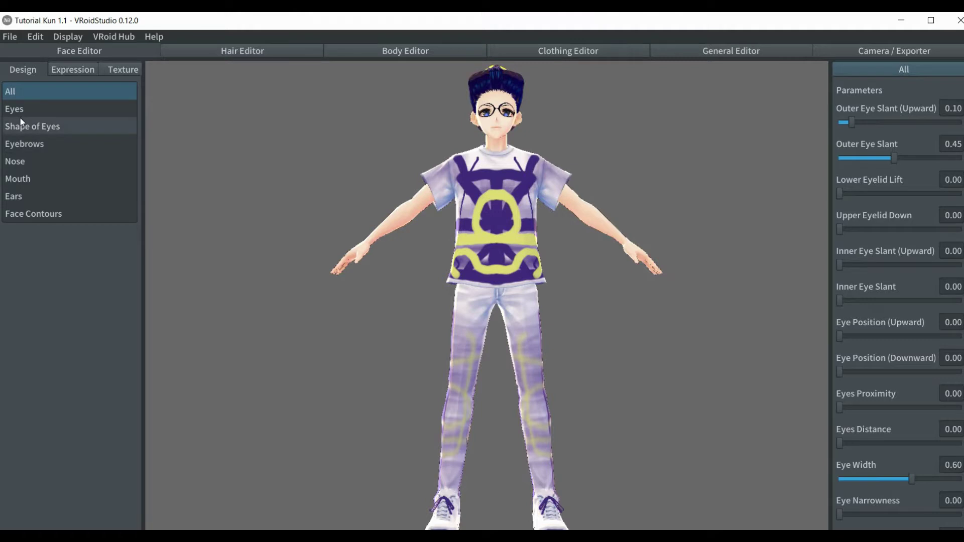
# Step: Select the eyebrows' Default Image layer and set a mirrored, width-300 Eraser
pyautogui.click(125, 69)
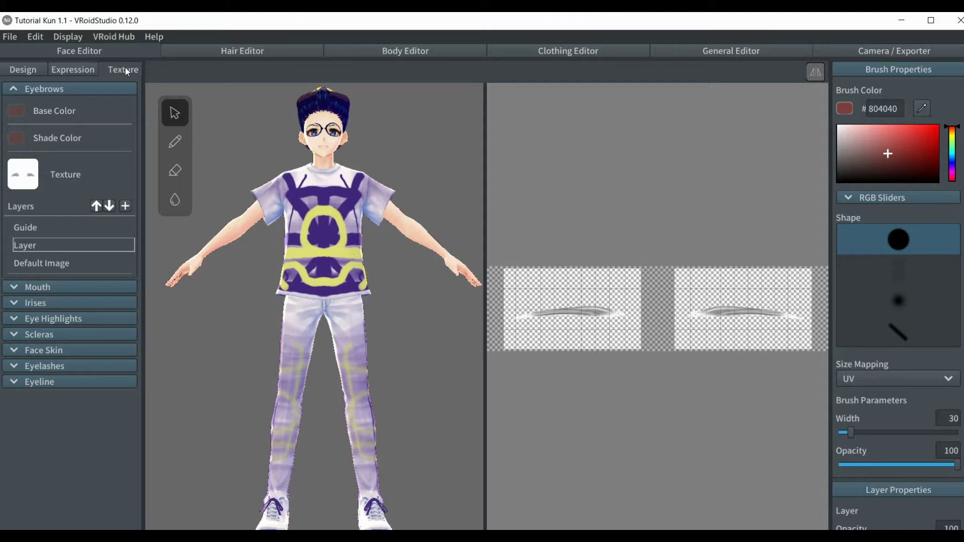
pyautogui.click(46, 261)
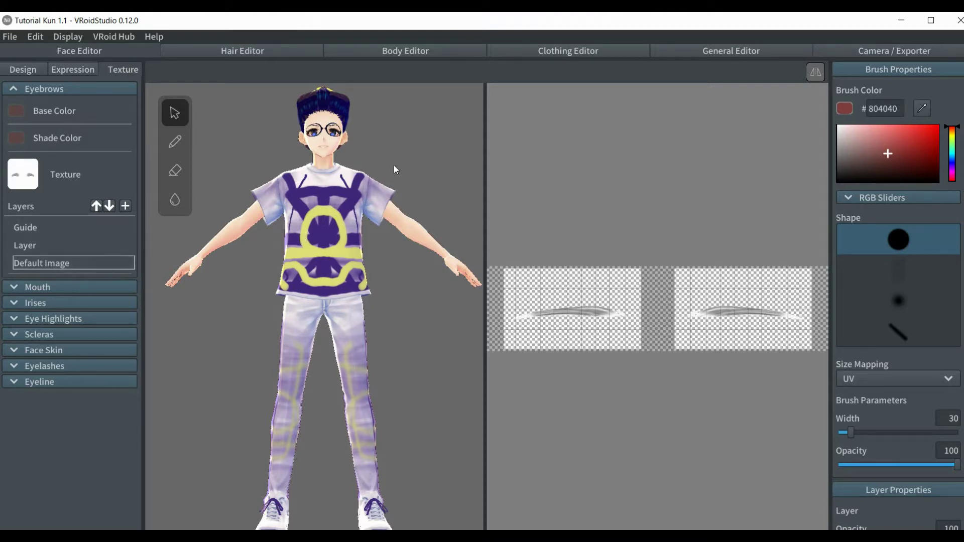
pyautogui.click(815, 72)
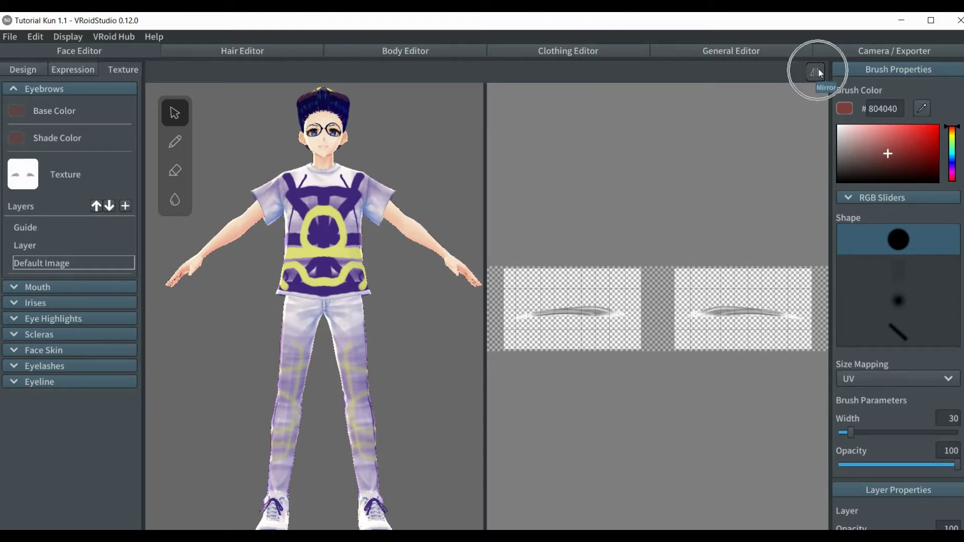
pyautogui.click(955, 431)
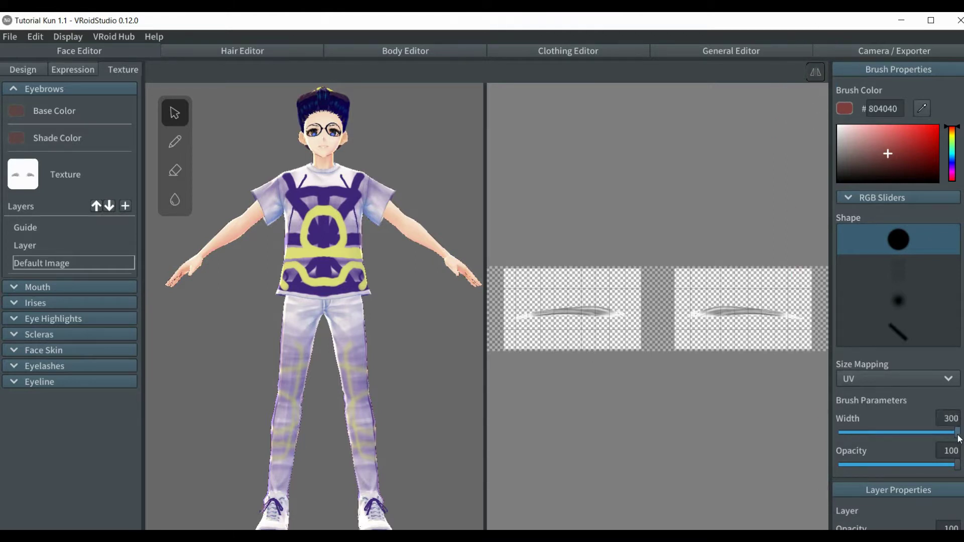
pyautogui.click(608, 309)
pyautogui.click(174, 171)
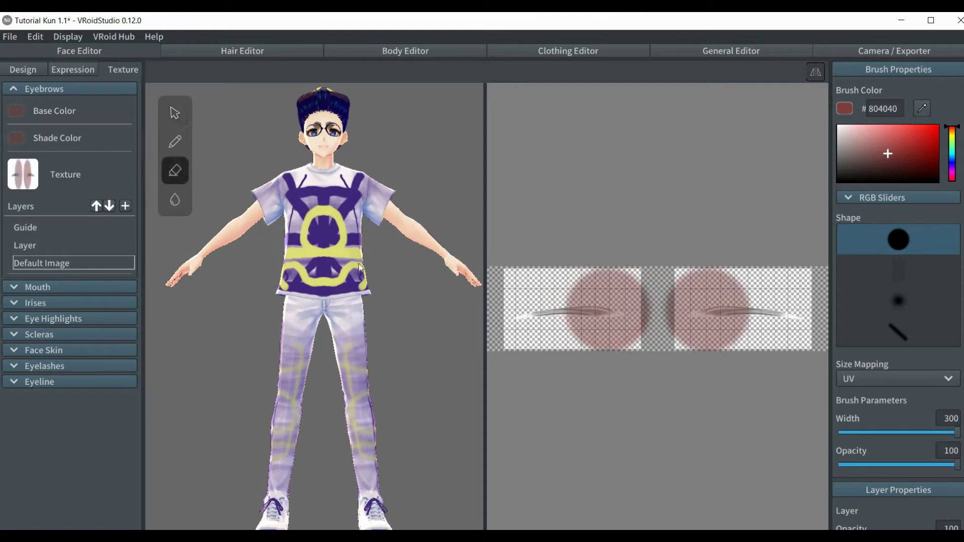
# Step: Erase the eyebrow strokes on both sides of the texture
pyautogui.moveTo(622, 307); pyautogui.dragTo(537, 296)
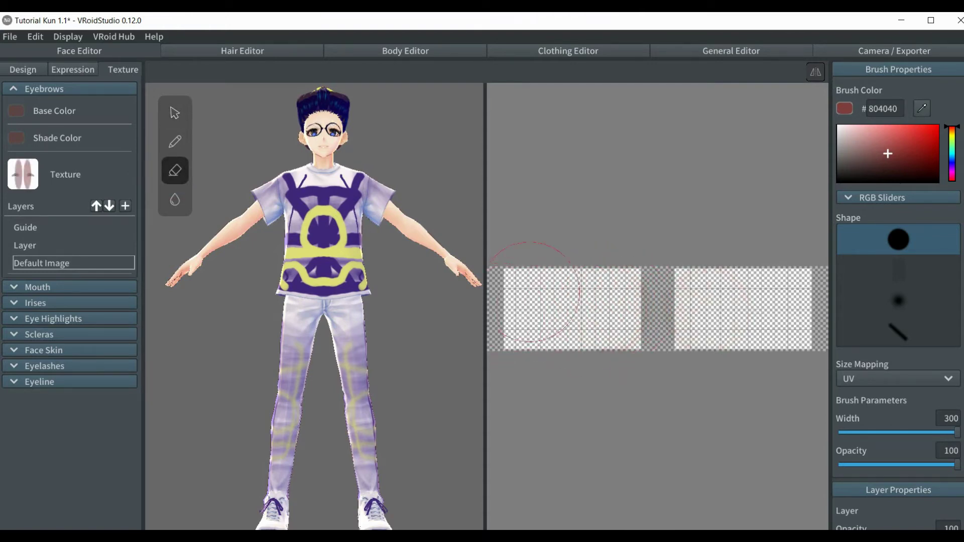
pyautogui.moveTo(393, 170); pyautogui.dragTo(394, 179, button='right')
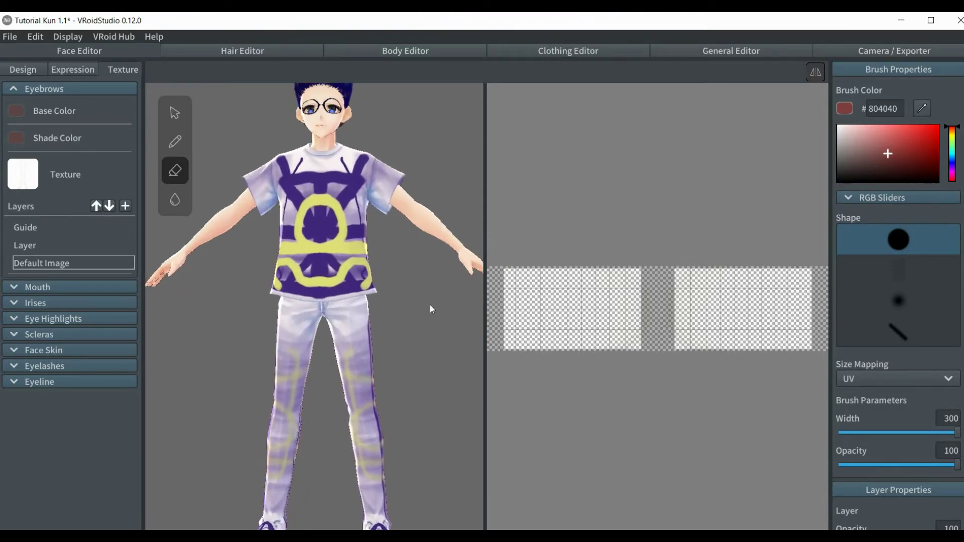
pyautogui.scroll(5, 429, 305)
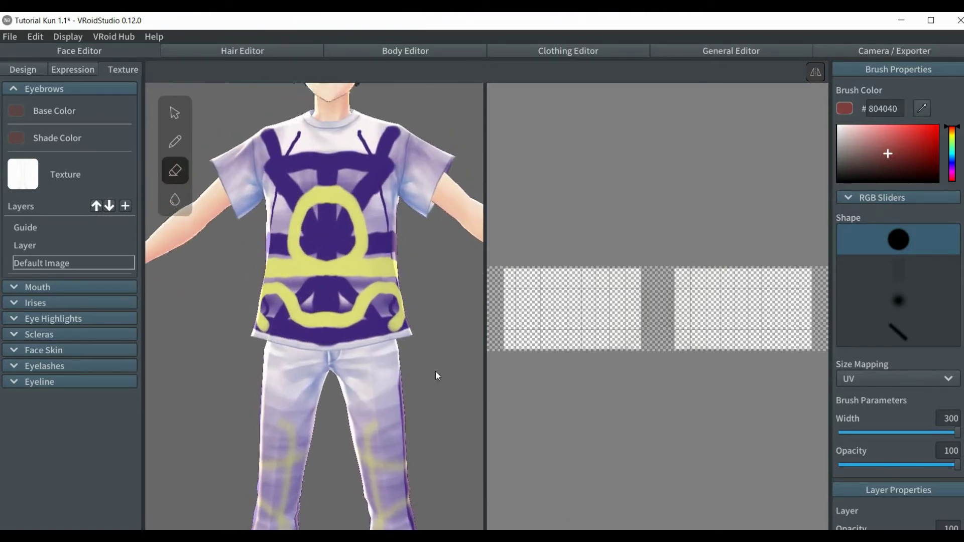
pyautogui.scroll(-4, 432, 402)
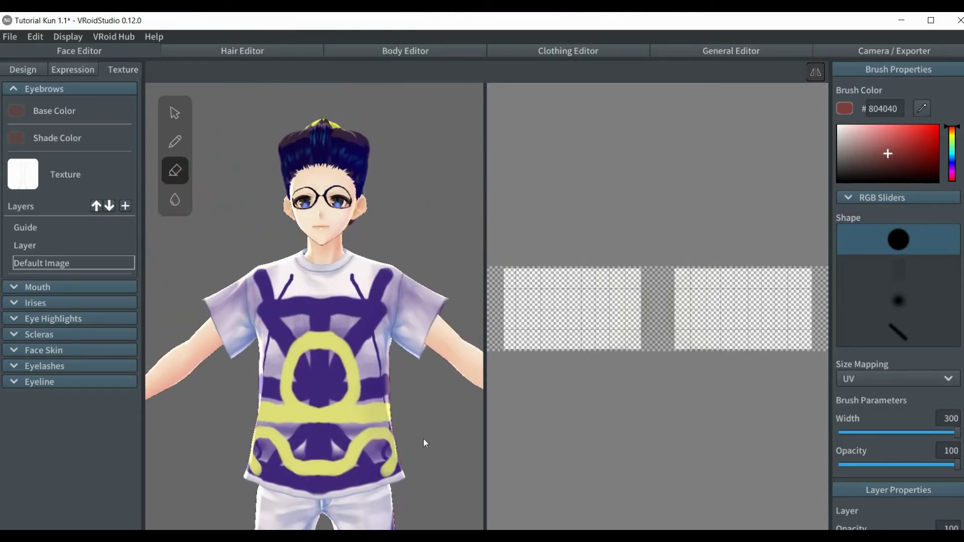
# Step: Erase the mouth's Default Image texture
pyautogui.click(12, 88)
pyautogui.click(15, 105)
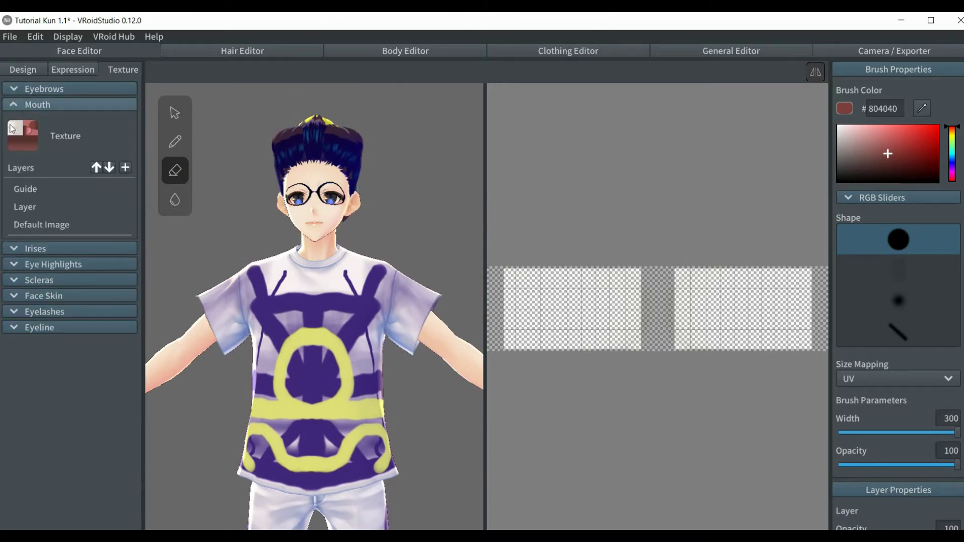
pyautogui.click(40, 225)
pyautogui.moveTo(657, 311)
pyautogui.mouseDown()
pyautogui.moveTo(664, 354)
pyautogui.moveTo(593, 430)
pyautogui.moveTo(564, 313)
pyautogui.moveTo(577, 202)
pyautogui.moveTo(557, 209)
pyautogui.moveTo(529, 181)
pyautogui.moveTo(520, 473)
pyautogui.moveTo(644, 219)
pyautogui.moveTo(638, 181)
pyautogui.mouseUp()
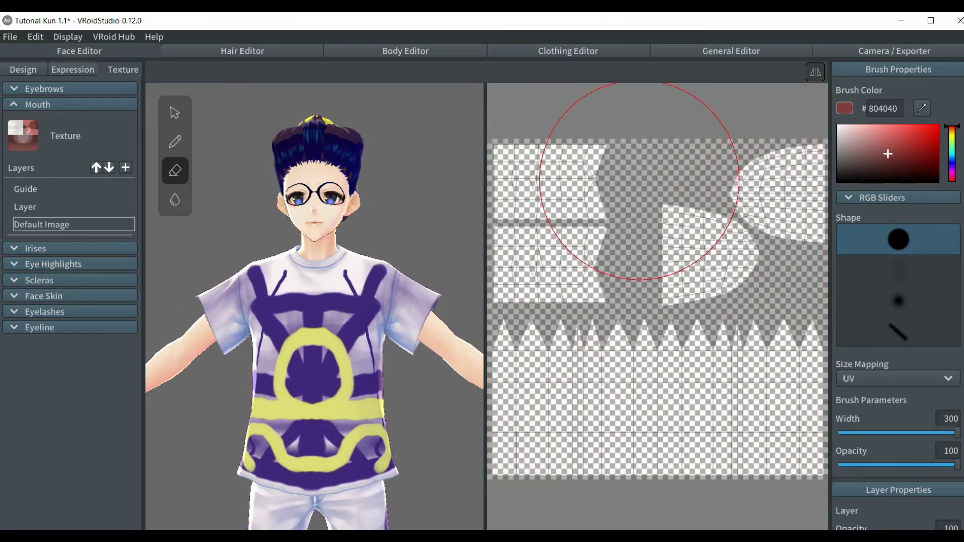
# Step: Erase both irises on the irises' Default Image layer
pyautogui.click(17, 107)
pyautogui.click(19, 121)
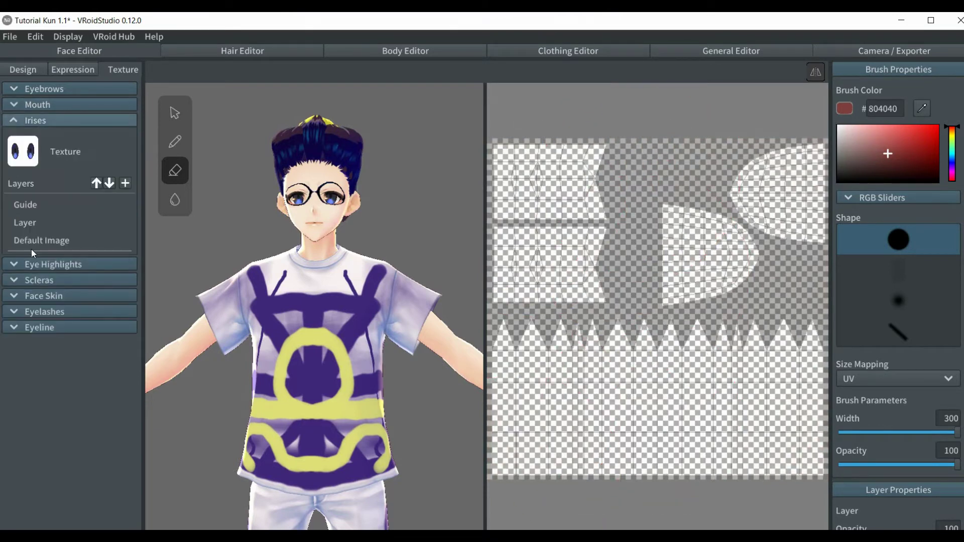
pyautogui.click(34, 244)
pyautogui.moveTo(577, 301); pyautogui.dragTo(618, 367)
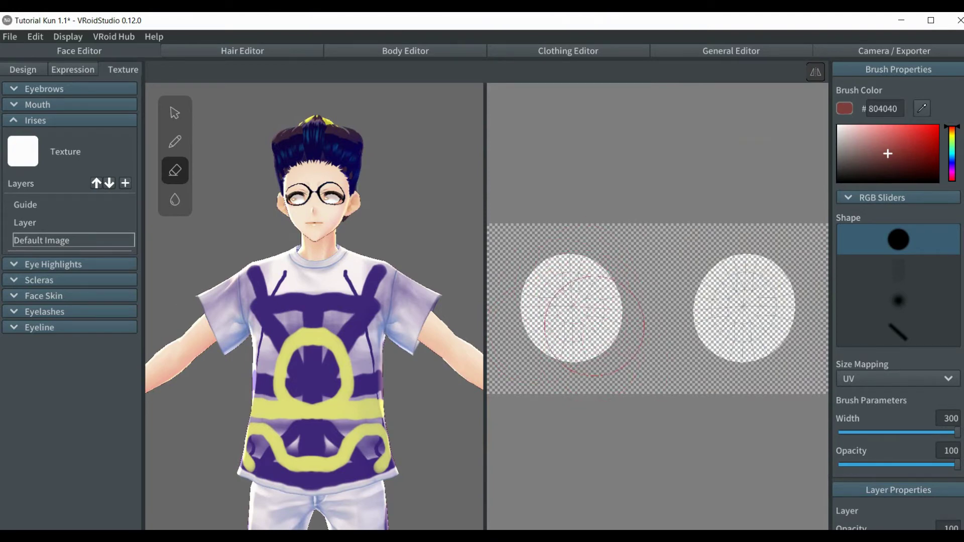
# Step: Erase the left and right eye highlights on their Default Image layer
pyautogui.click(52, 264)
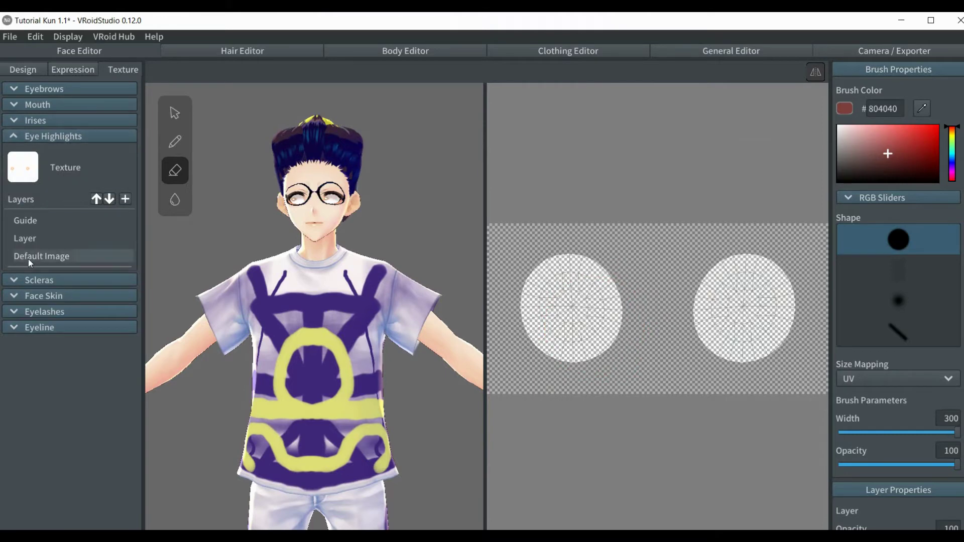
pyautogui.click(42, 256)
pyautogui.click(549, 286)
pyautogui.moveTo(549, 285); pyautogui.dragTo(623, 344)
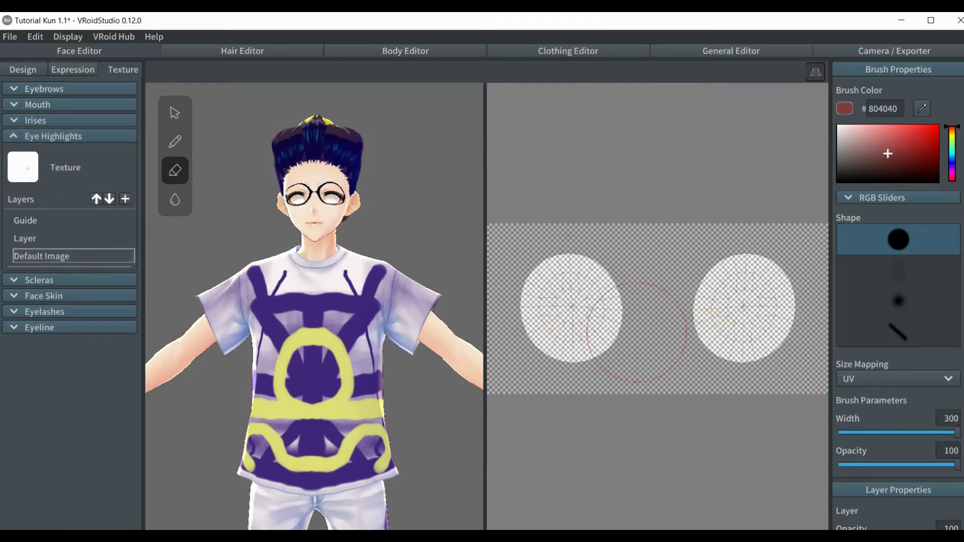
# Step: Erase the sclera whites, the skin strip above them and the triangle between the eyes
pyautogui.click(18, 135)
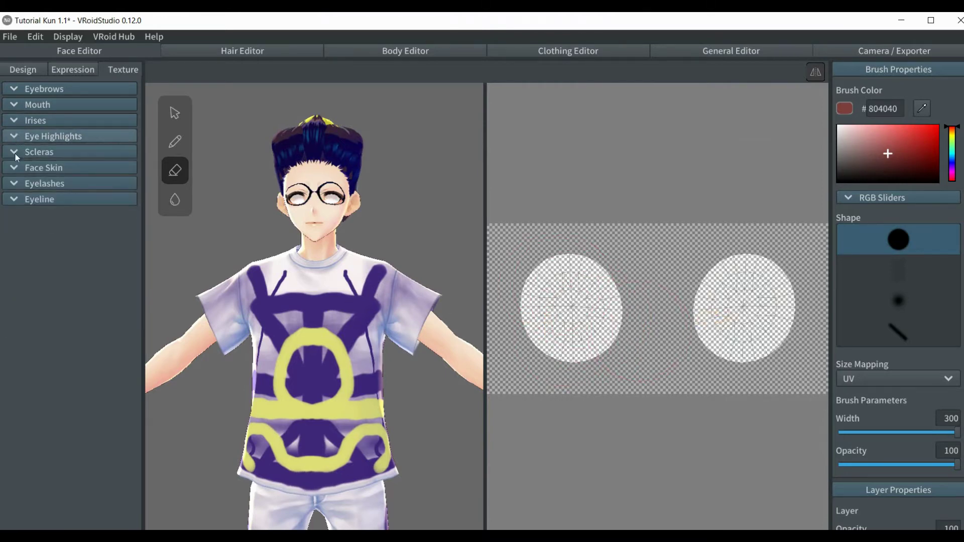
pyautogui.click(15, 152)
pyautogui.click(47, 272)
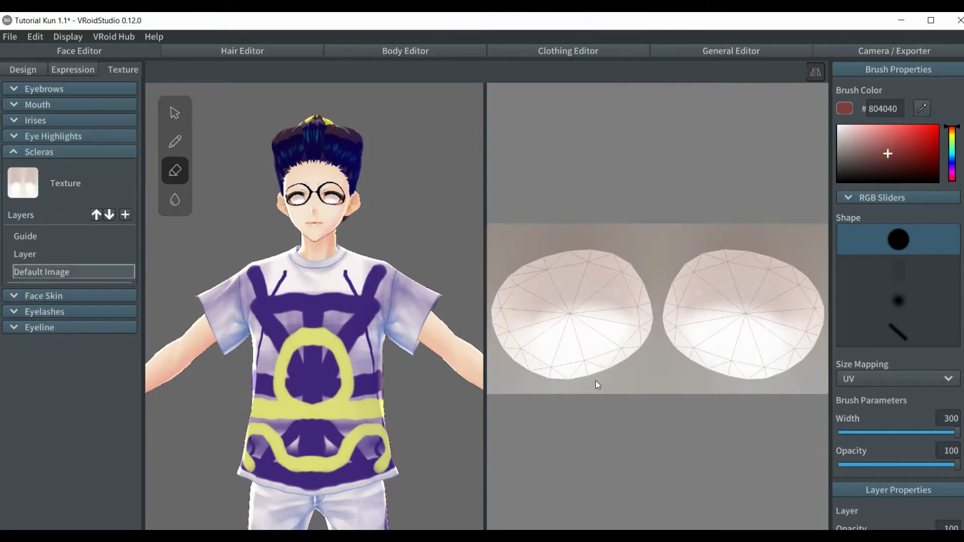
pyautogui.moveTo(596, 379)
pyautogui.mouseDown()
pyautogui.moveTo(606, 281)
pyautogui.moveTo(548, 321)
pyautogui.moveTo(528, 377)
pyautogui.moveTo(534, 305)
pyautogui.mouseUp()
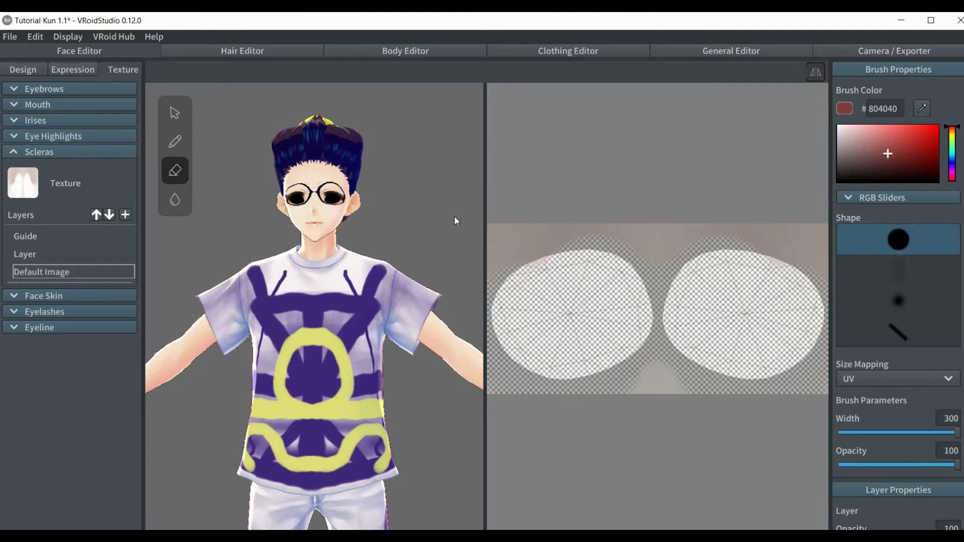
pyautogui.moveTo(502, 239)
pyautogui.mouseDown()
pyautogui.moveTo(590, 233)
pyautogui.moveTo(595, 302)
pyautogui.mouseUp()
pyautogui.moveTo(644, 380)
pyautogui.mouseDown()
pyautogui.moveTo(634, 303)
pyautogui.moveTo(653, 279)
pyautogui.mouseUp()
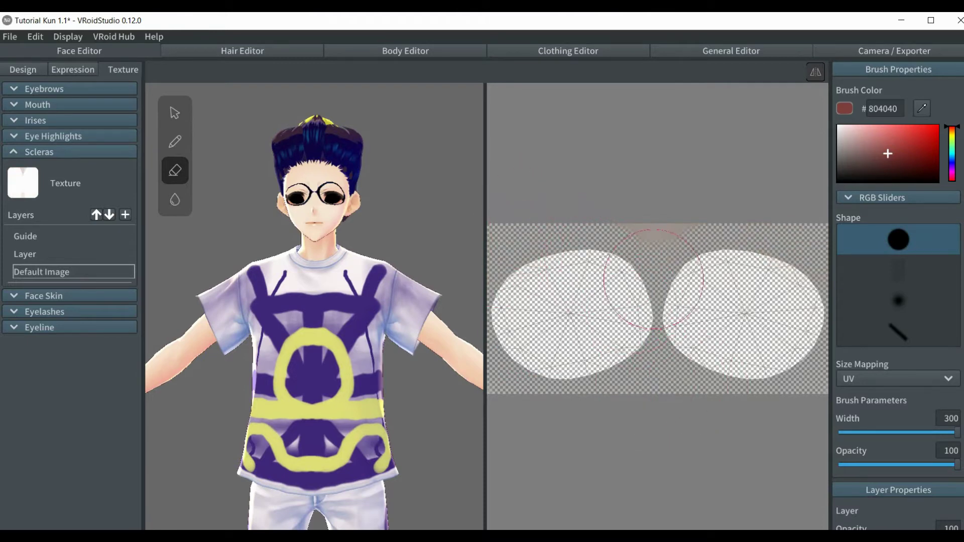
pyautogui.click(13, 152)
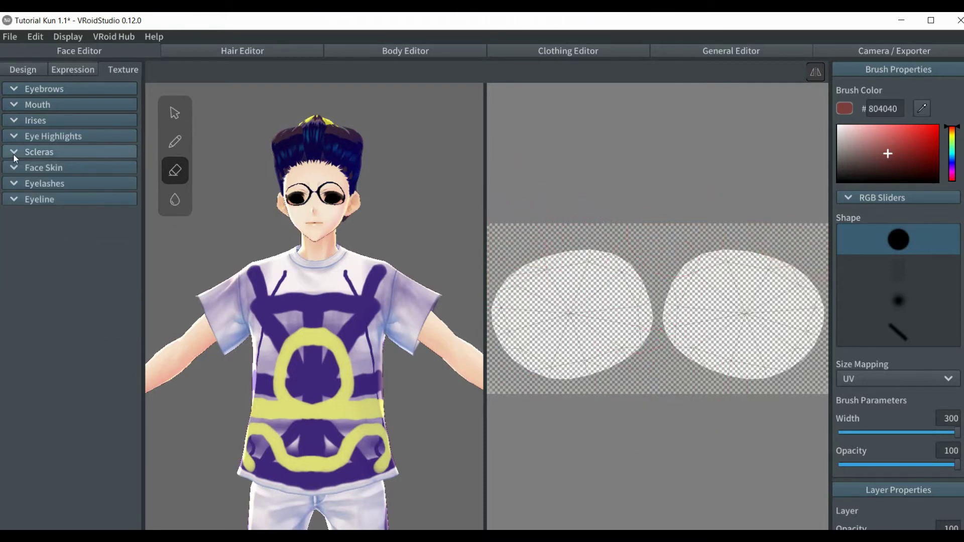
# Step: Erase the face skin's Default Image texture
pyautogui.click(22, 169)
pyautogui.click(47, 343)
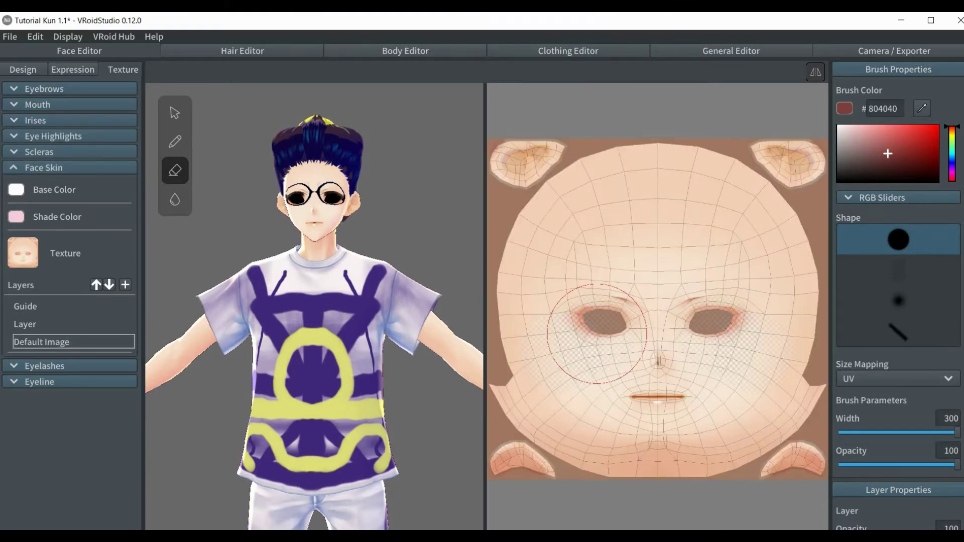
pyautogui.moveTo(591, 344)
pyautogui.mouseDown()
pyautogui.moveTo(603, 231)
pyautogui.moveTo(602, 350)
pyautogui.moveTo(574, 432)
pyautogui.moveTo(515, 468)
pyautogui.moveTo(506, 417)
pyautogui.moveTo(551, 507)
pyautogui.moveTo(604, 502)
pyautogui.moveTo(614, 445)
pyautogui.moveTo(599, 350)
pyautogui.moveTo(520, 188)
pyautogui.moveTo(535, 115)
pyautogui.moveTo(657, 205)
pyautogui.moveTo(640, 359)
pyautogui.moveTo(571, 378)
pyautogui.moveTo(537, 330)
pyautogui.moveTo(507, 189)
pyautogui.moveTo(515, 269)
pyautogui.moveTo(488, 347)
pyautogui.moveTo(612, 278)
pyautogui.moveTo(593, 240)
pyautogui.moveTo(601, 220)
pyautogui.moveTo(553, 141)
pyautogui.moveTo(624, 326)
pyautogui.moveTo(599, 499)
pyautogui.mouseUp()
# Step: Select the eyelash and eyeline Default Image layers and erase the eyeline strokes on both sides
pyautogui.click(23, 171)
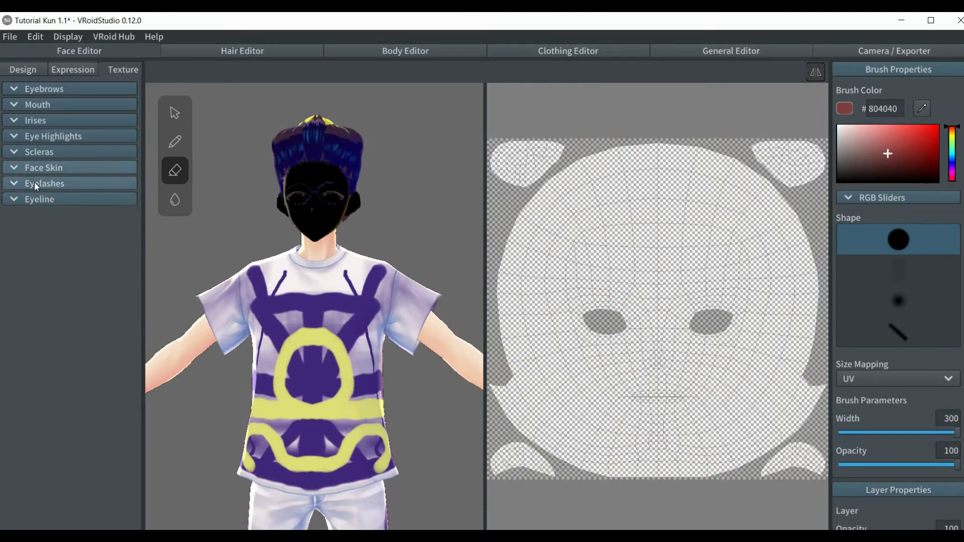
pyautogui.click(32, 183)
pyautogui.click(52, 359)
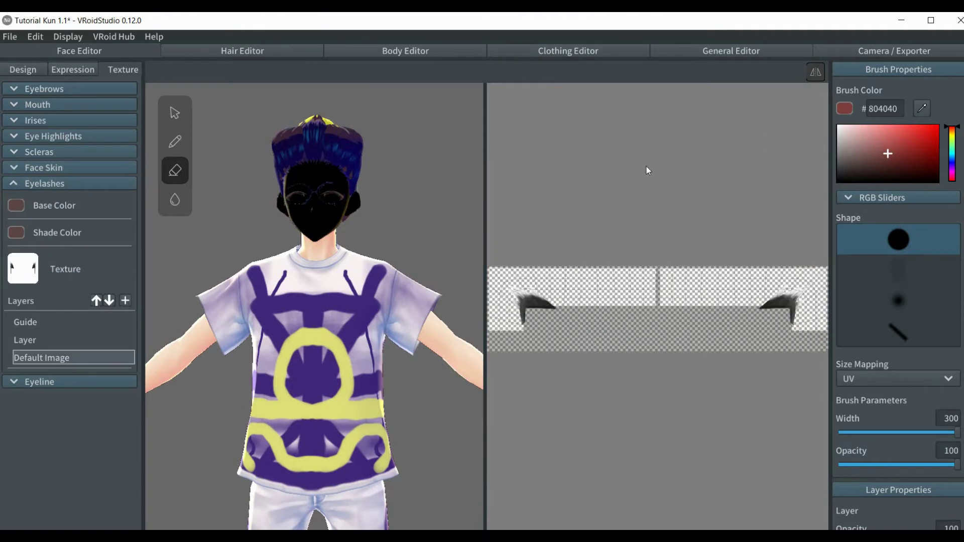
pyautogui.click(13, 184)
pyautogui.click(18, 199)
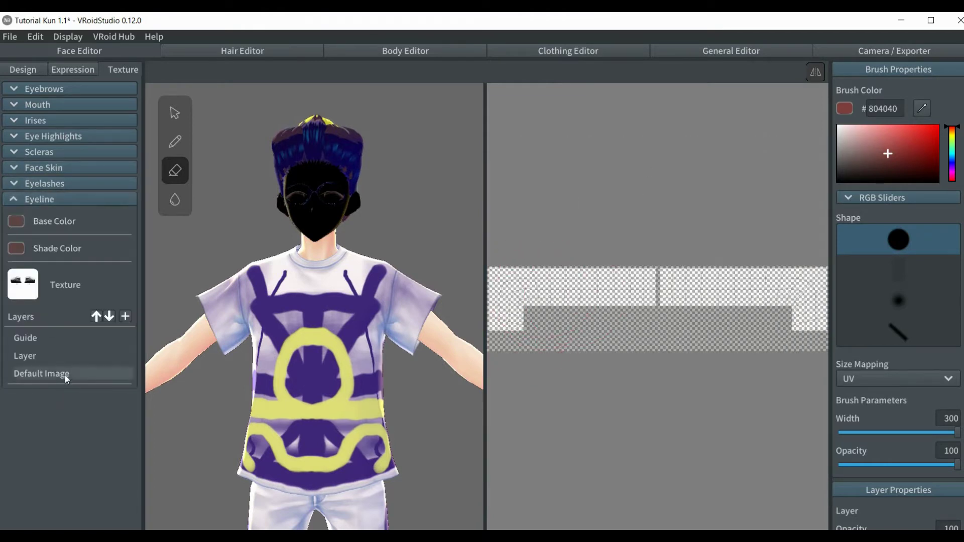
pyautogui.click(64, 374)
pyautogui.moveTo(650, 296); pyautogui.dragTo(527, 297)
pyautogui.click(35, 202)
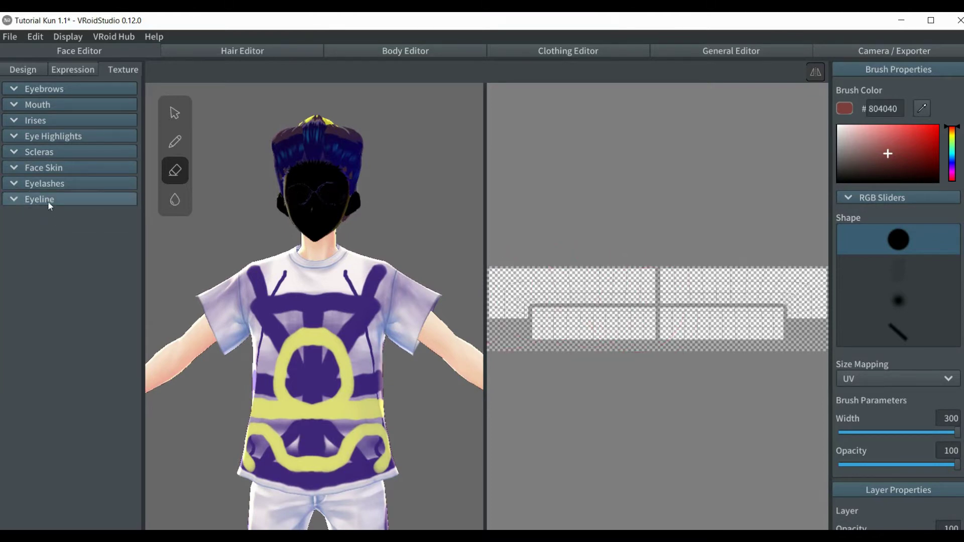
# Step: Delete Freehand Group 1 and Freehand Group 2 in the Hair Editor
pyautogui.click(230, 50)
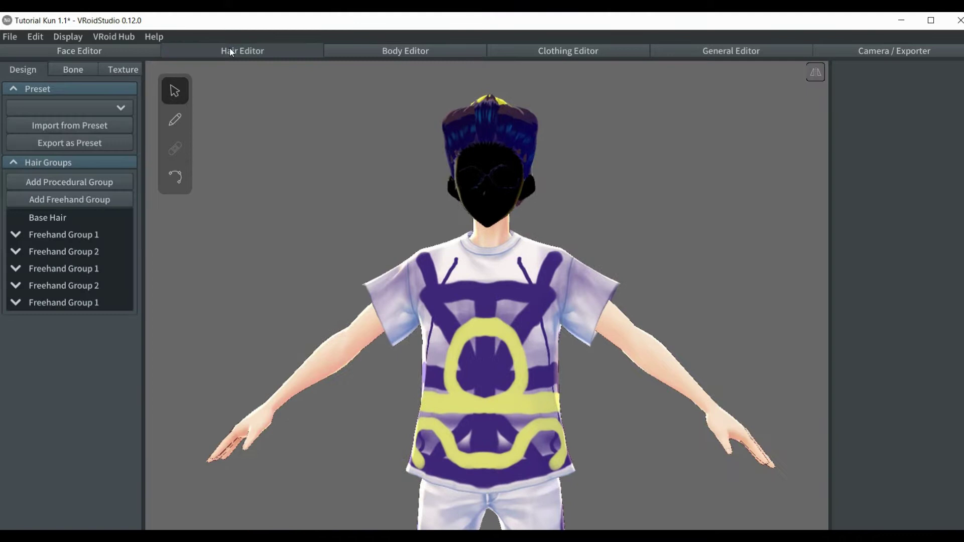
pyautogui.rightClick(49, 233)
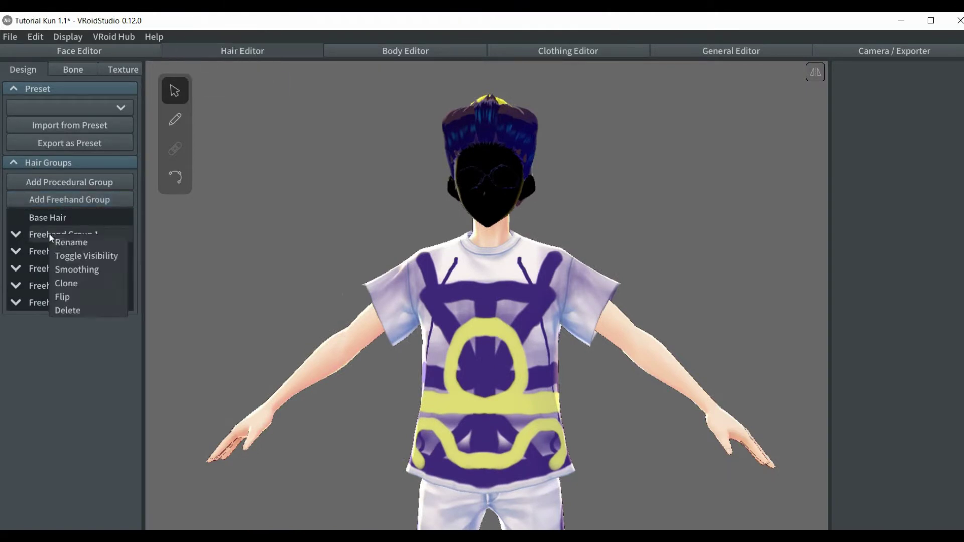
pyautogui.click(69, 311)
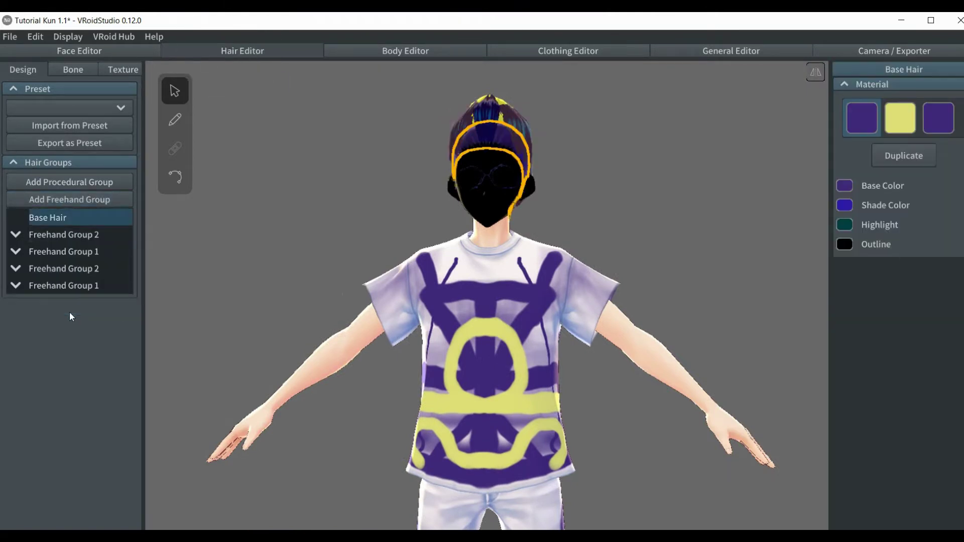
pyautogui.click(51, 239)
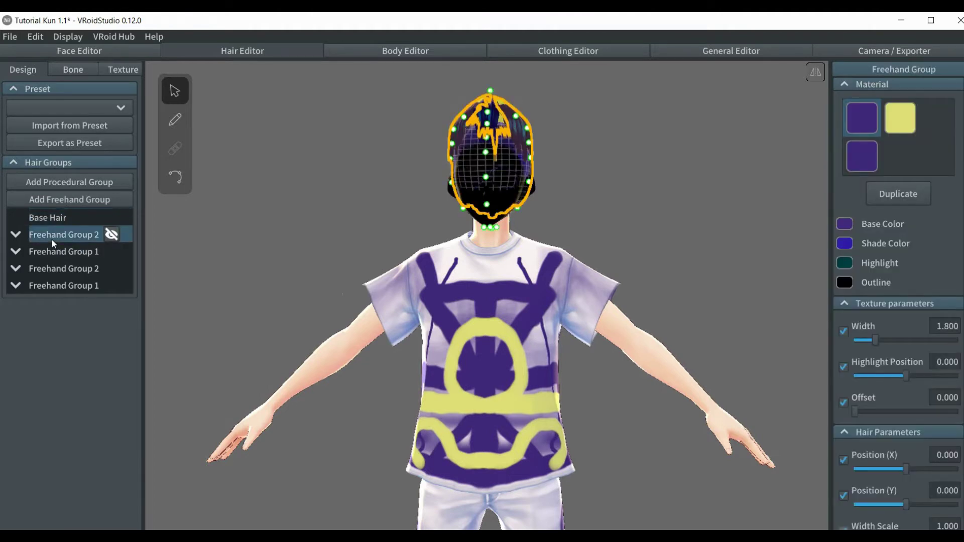
pyautogui.rightClick(51, 239)
pyautogui.click(71, 316)
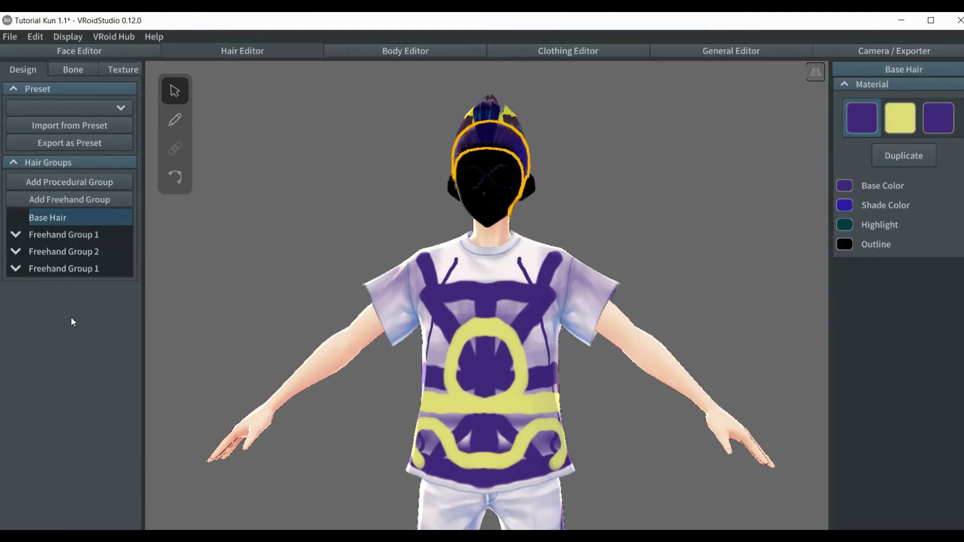
# Step: Delete the remaining freehand hair groups until none are left
pyautogui.click(72, 233)
pyautogui.rightClick(71, 234)
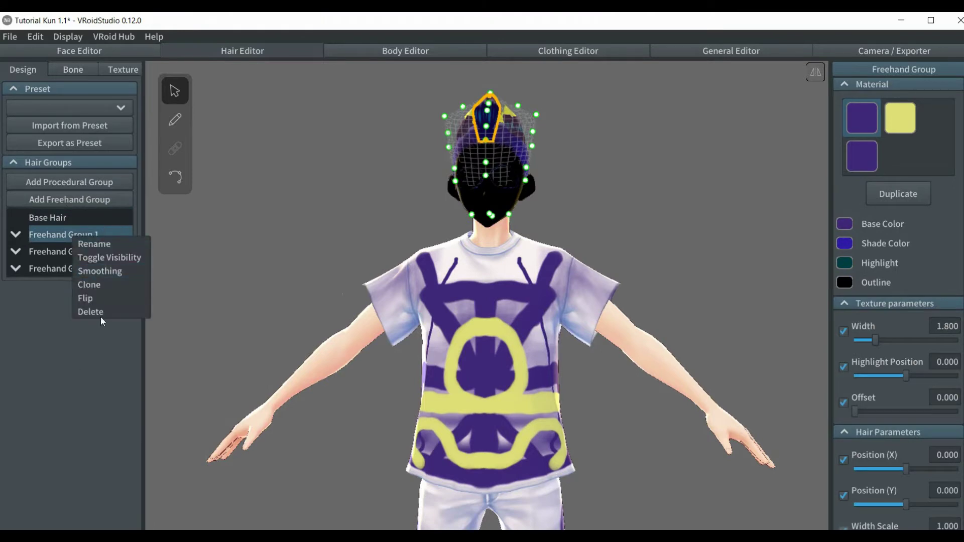
pyautogui.click(100, 315)
pyautogui.click(72, 239)
pyautogui.rightClick(72, 239)
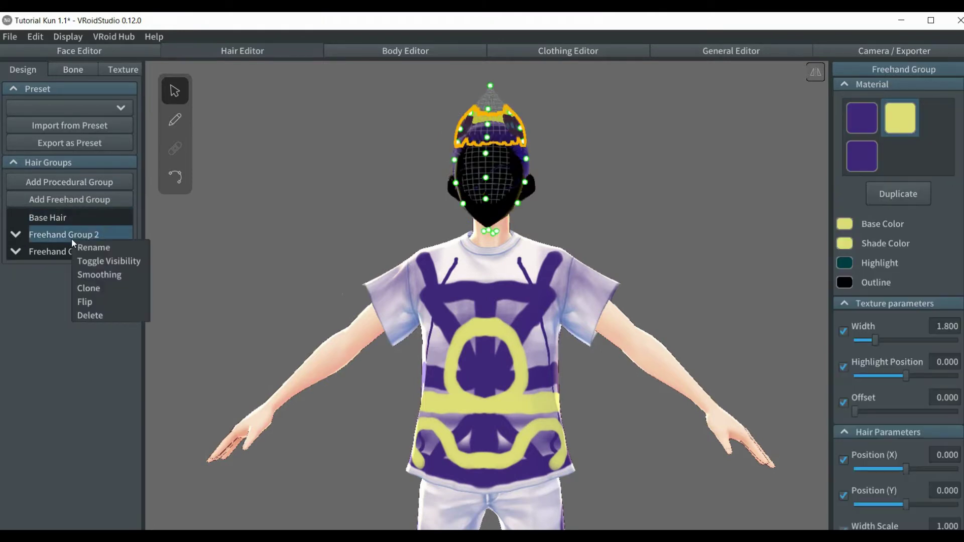
pyautogui.click(86, 315)
pyautogui.rightClick(59, 234)
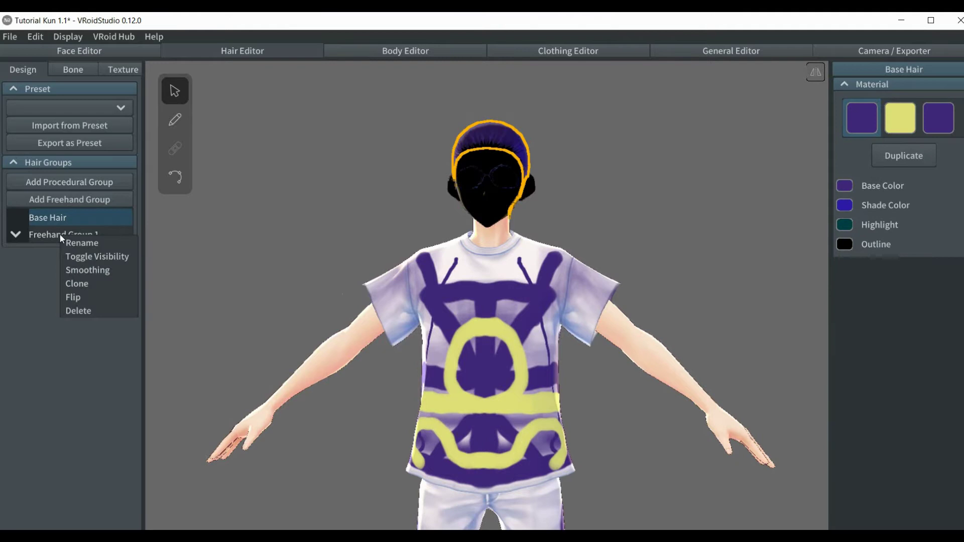
pyautogui.click(75, 311)
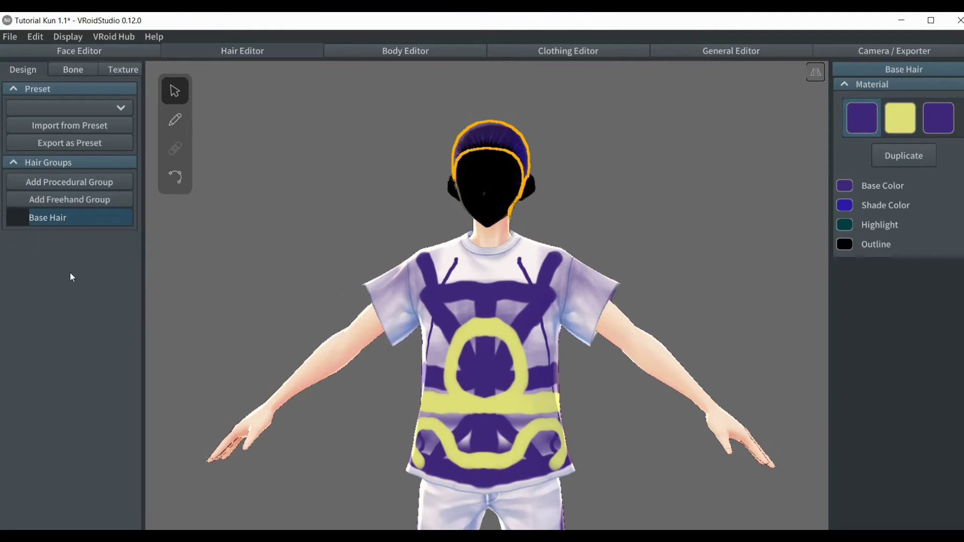
# Step: Hide the Base Hair and orbit around the now-bald character
pyautogui.click(79, 218)
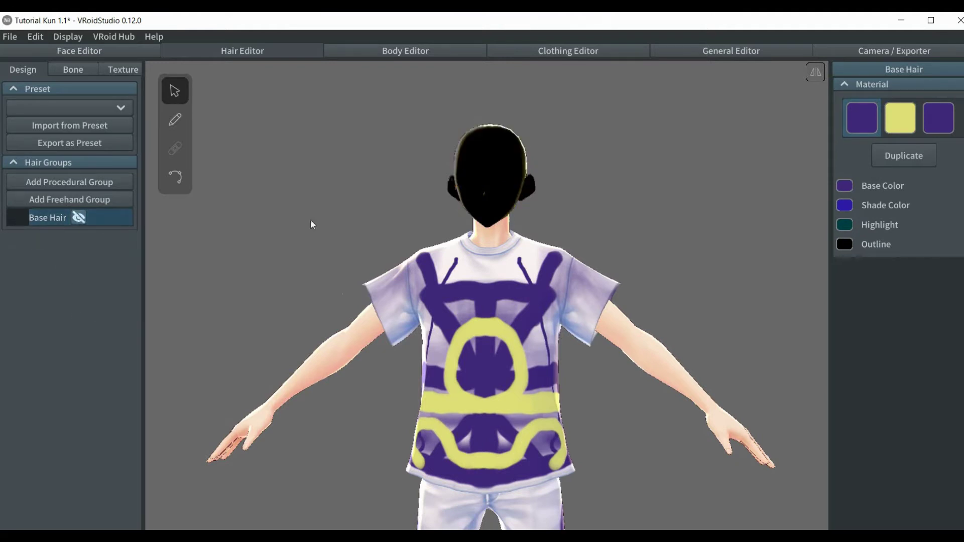
pyautogui.click(363, 178)
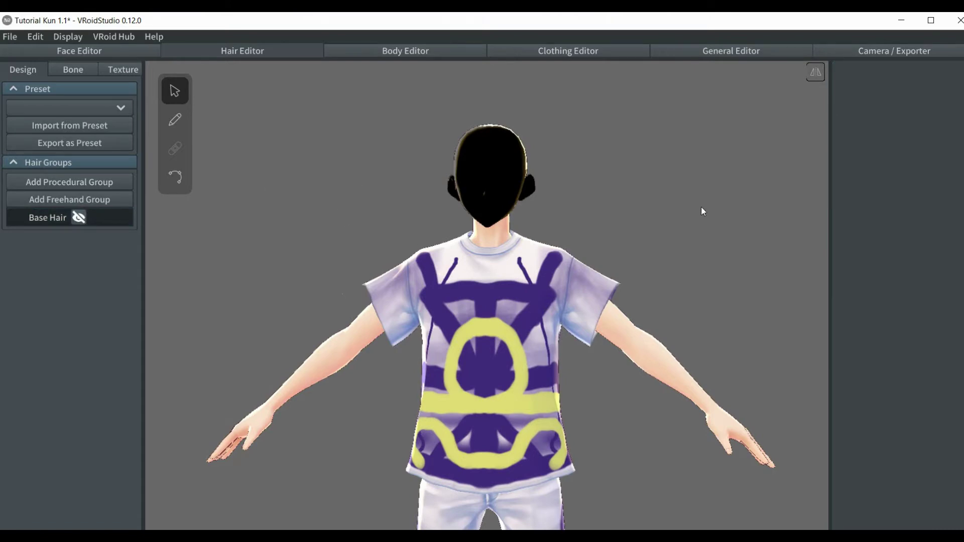
pyautogui.moveTo(330, 211); pyautogui.dragTo(516, 215, button='right')
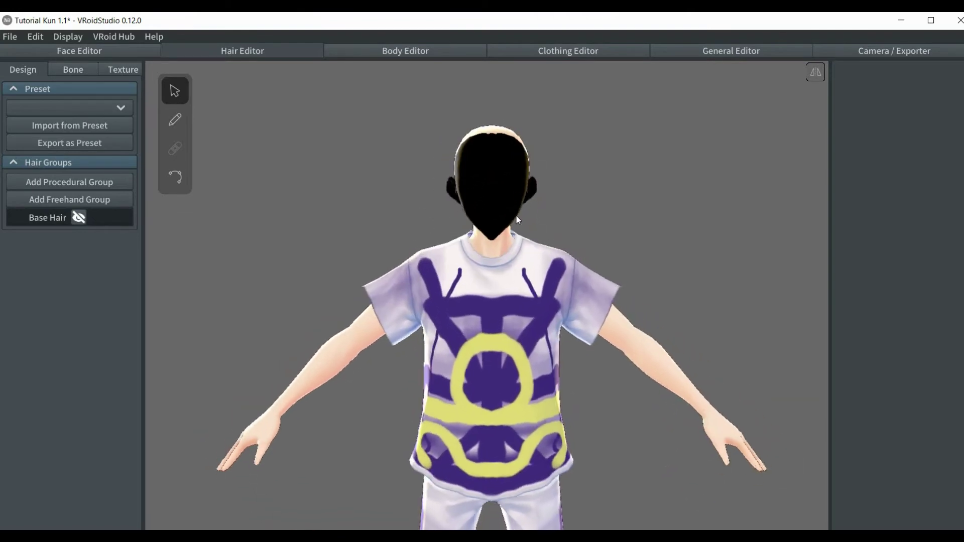
# Step: Erase the body's Default Image skin from the chest down through the dark band
pyautogui.click(372, 57)
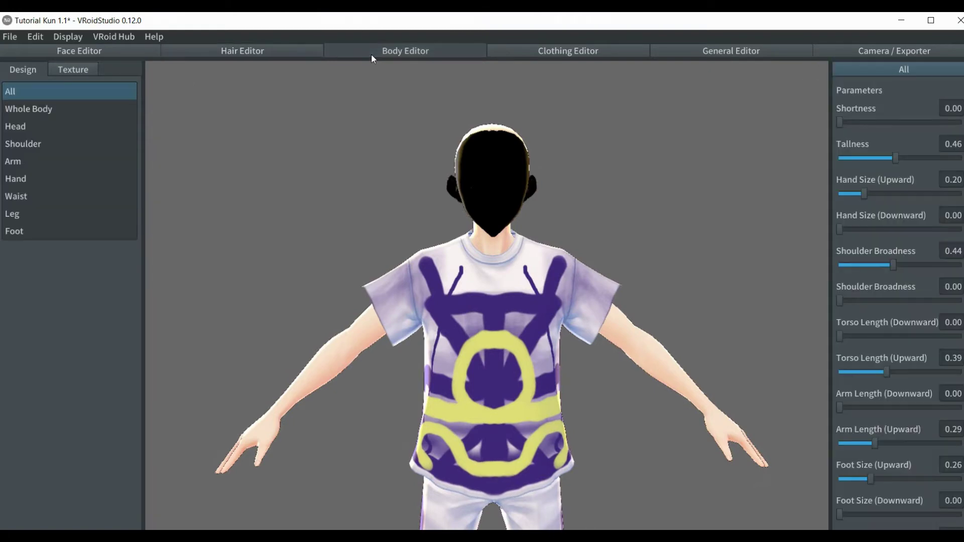
pyautogui.click(89, 70)
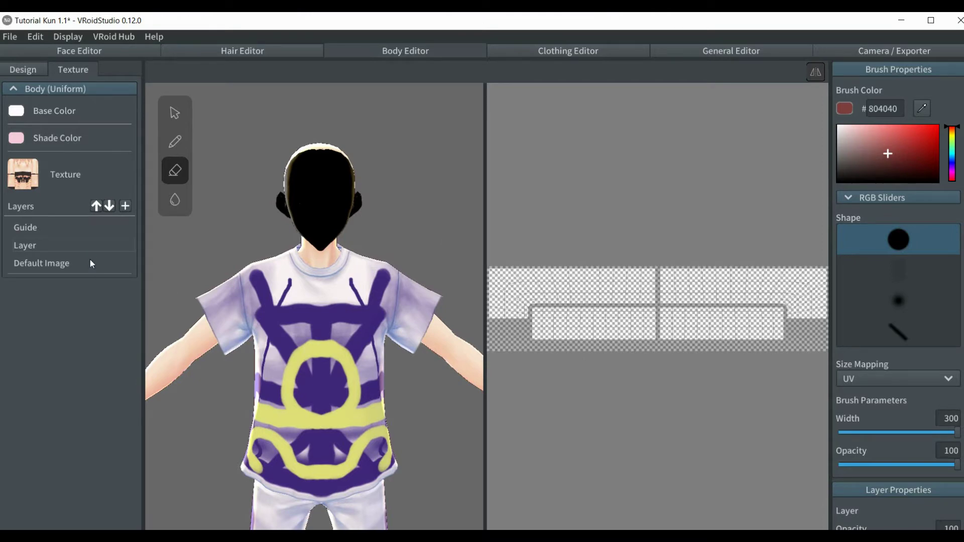
pyautogui.click(91, 261)
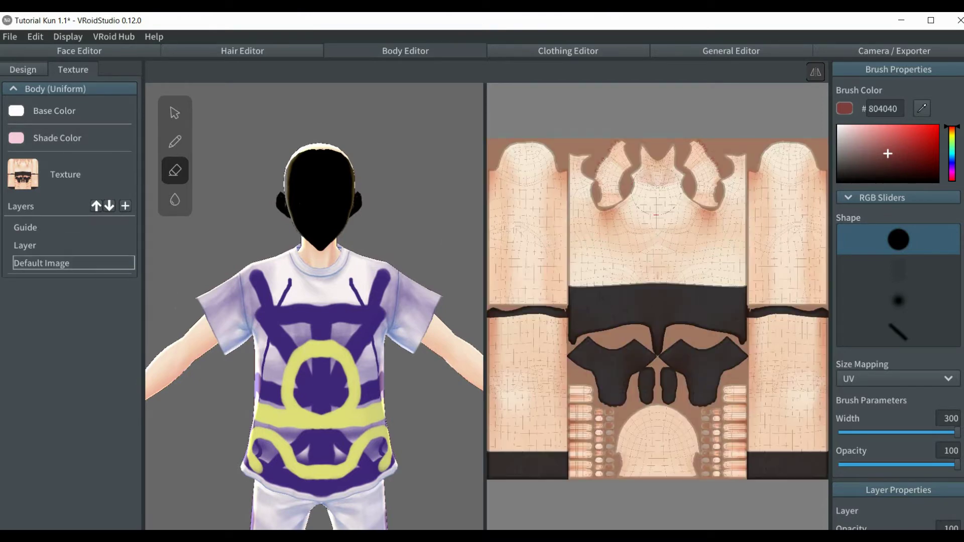
pyautogui.moveTo(656, 211)
pyautogui.mouseDown()
pyautogui.moveTo(658, 171)
pyautogui.moveTo(691, 221)
pyautogui.moveTo(709, 328)
pyautogui.moveTo(746, 383)
pyautogui.moveTo(764, 441)
pyautogui.moveTo(803, 446)
pyautogui.moveTo(824, 473)
pyautogui.moveTo(703, 377)
pyautogui.moveTo(691, 311)
pyautogui.moveTo(658, 236)
pyautogui.moveTo(666, 199)
pyautogui.moveTo(676, 423)
pyautogui.moveTo(701, 431)
pyautogui.moveTo(700, 456)
pyautogui.moveTo(748, 491)
pyautogui.moveTo(650, 491)
pyautogui.mouseUp()
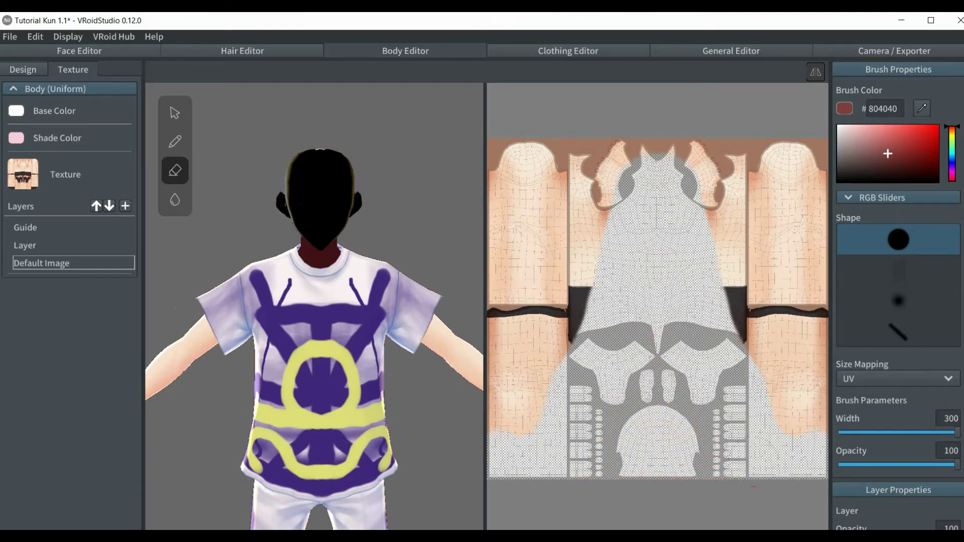
# Step: Erase the arm, shoulder, neck, forearm and elbow skin areas of the body texture
pyautogui.click(799, 412)
pyautogui.moveTo(791, 221)
pyautogui.mouseDown()
pyautogui.moveTo(792, 156)
pyautogui.moveTo(797, 400)
pyautogui.moveTo(823, 376)
pyautogui.moveTo(823, 432)
pyautogui.moveTo(823, 144)
pyautogui.moveTo(648, 150)
pyautogui.mouseUp()
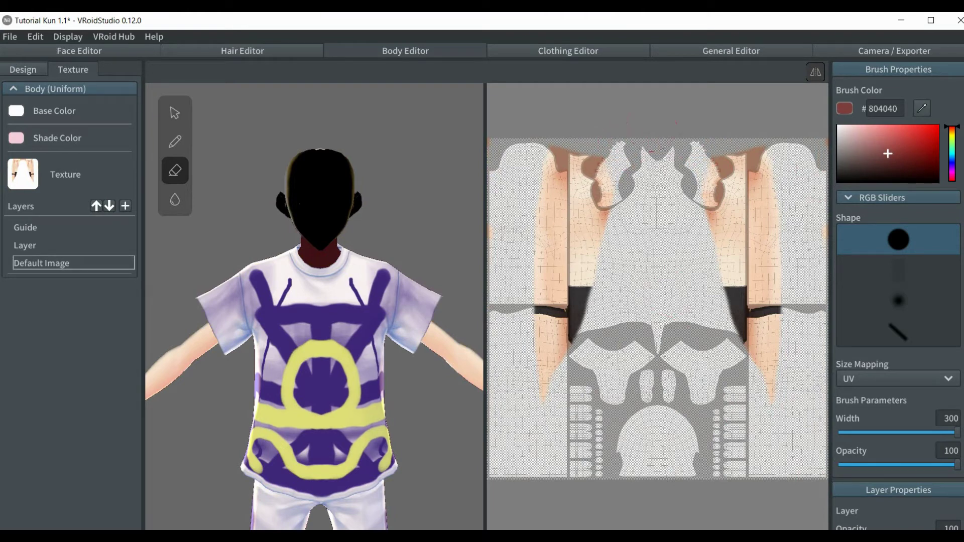
pyautogui.moveTo(710, 151)
pyautogui.mouseDown()
pyautogui.moveTo(750, 166)
pyautogui.moveTo(771, 161)
pyautogui.mouseUp()
pyautogui.moveTo(766, 206)
pyautogui.mouseDown()
pyautogui.moveTo(712, 216)
pyautogui.moveTo(733, 321)
pyautogui.moveTo(733, 301)
pyautogui.mouseUp()
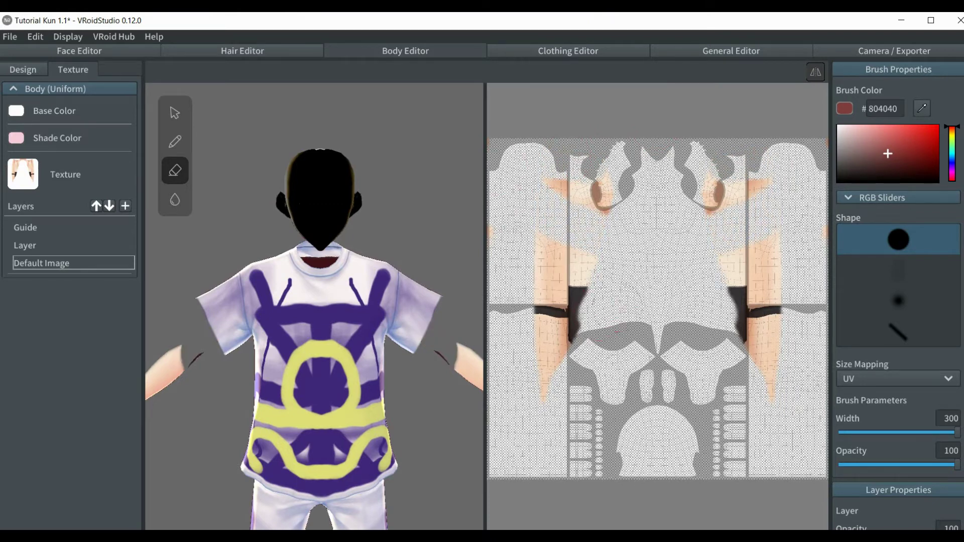
pyautogui.moveTo(616, 321); pyautogui.dragTo(537, 271)
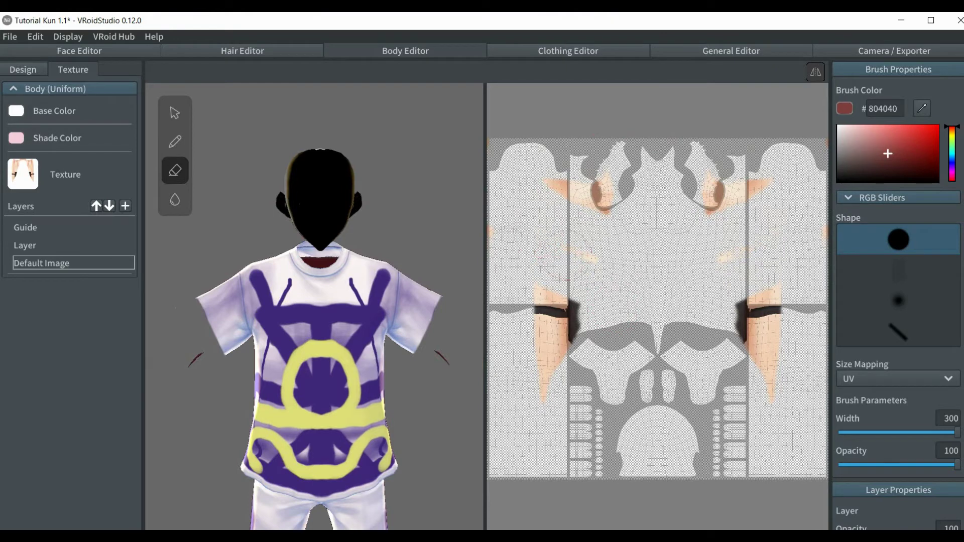
pyautogui.moveTo(710, 211)
pyautogui.mouseDown()
pyautogui.moveTo(718, 193)
pyautogui.moveTo(756, 359)
pyautogui.moveTo(740, 326)
pyautogui.mouseUp()
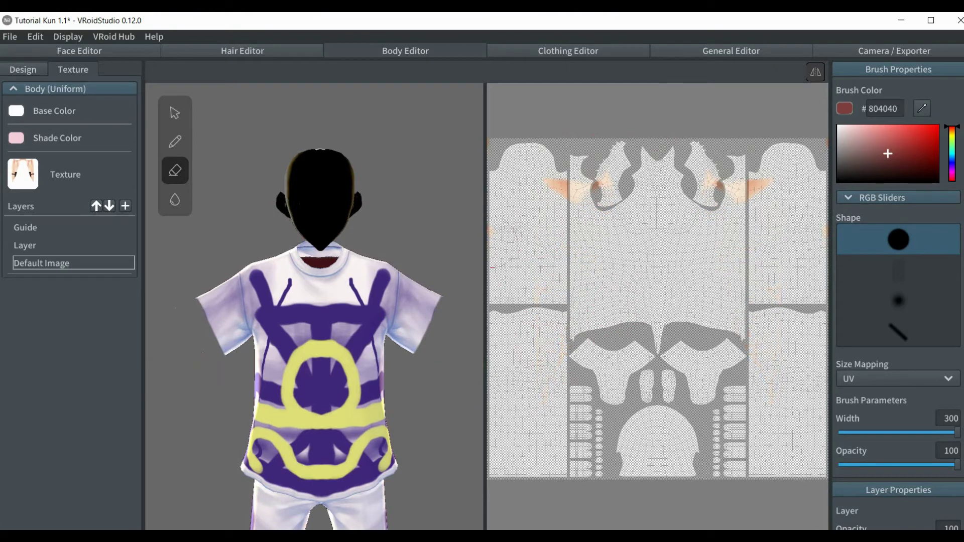
pyautogui.moveTo(544, 220); pyautogui.dragTo(597, 211)
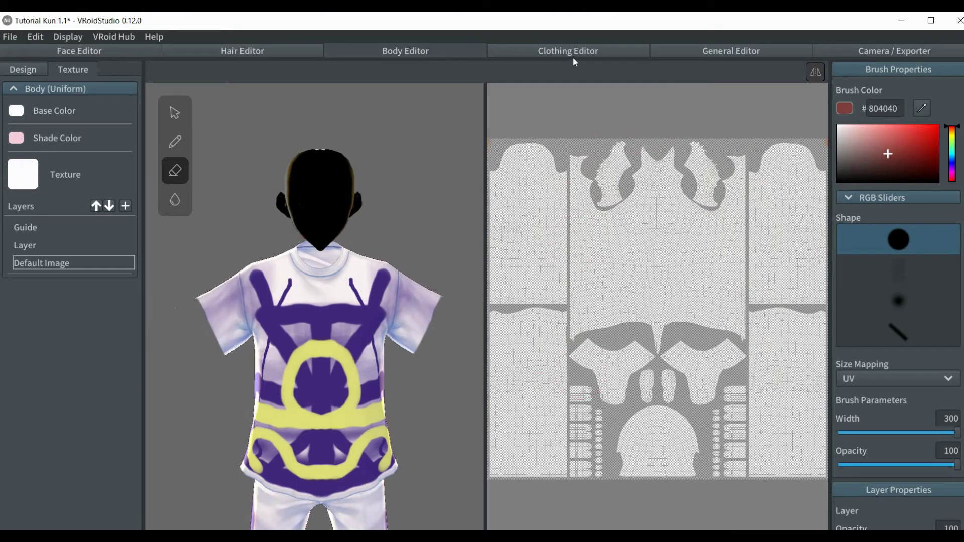
pyautogui.click(11, 89)
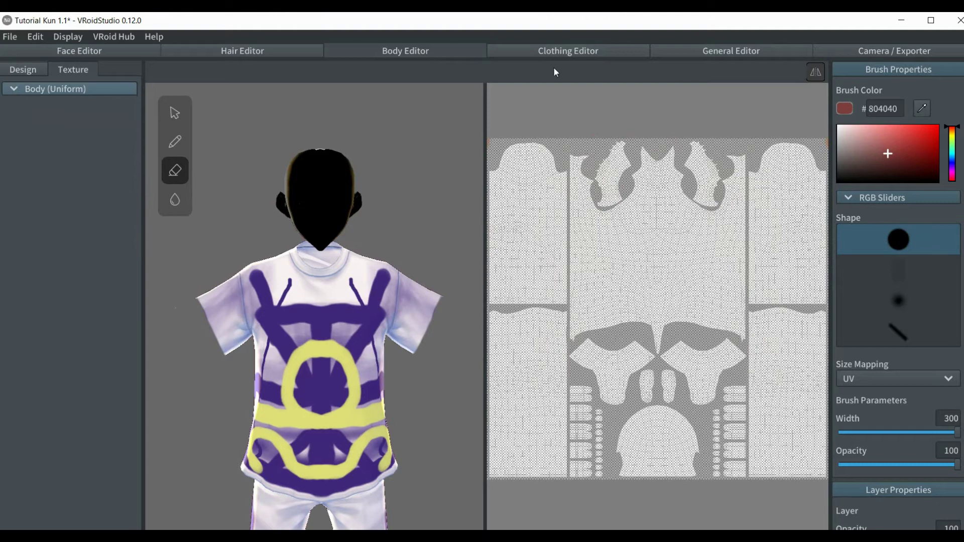
# Step: Erase the T-shirt's Default Image texture across sleeves, sides, collar and panels
pyautogui.click(562, 54)
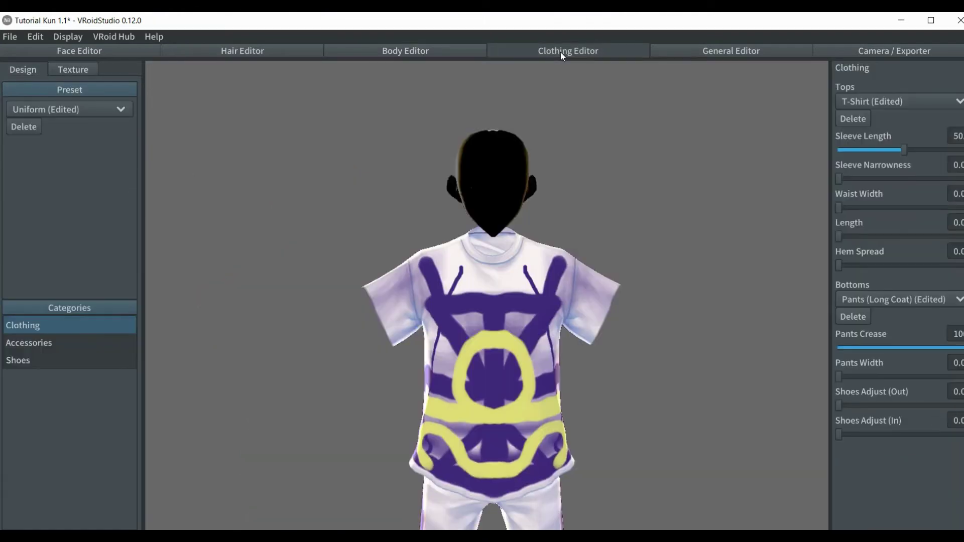
pyautogui.click(76, 69)
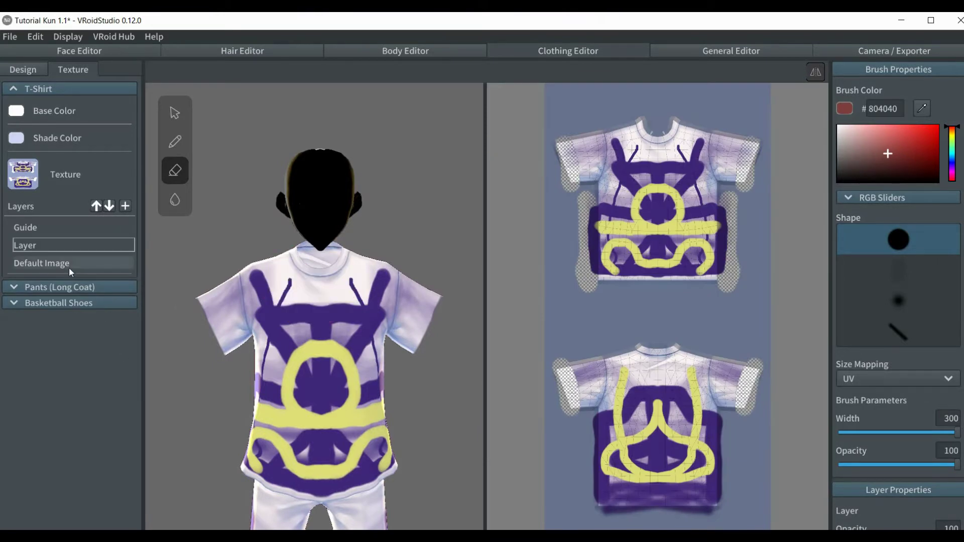
pyautogui.click(68, 267)
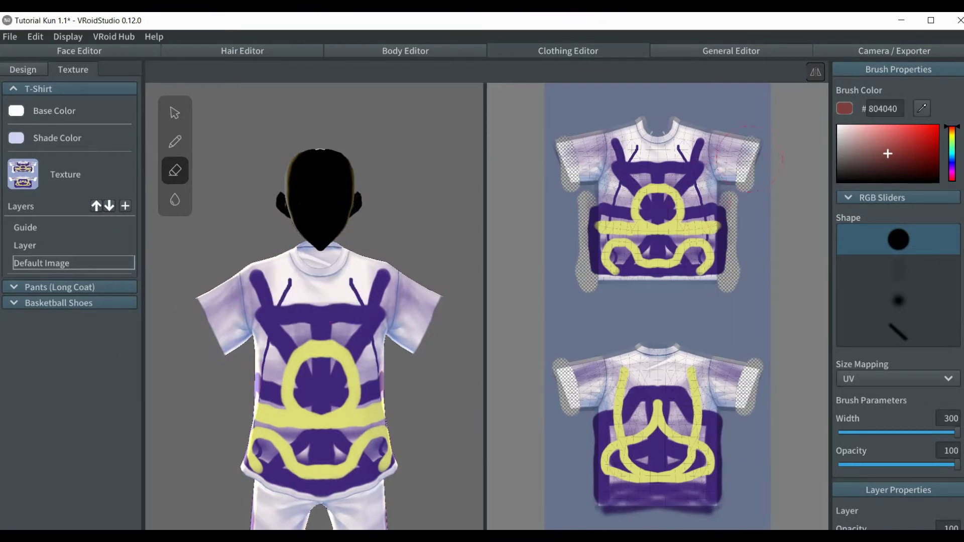
pyautogui.moveTo(749, 159); pyautogui.dragTo(738, 193)
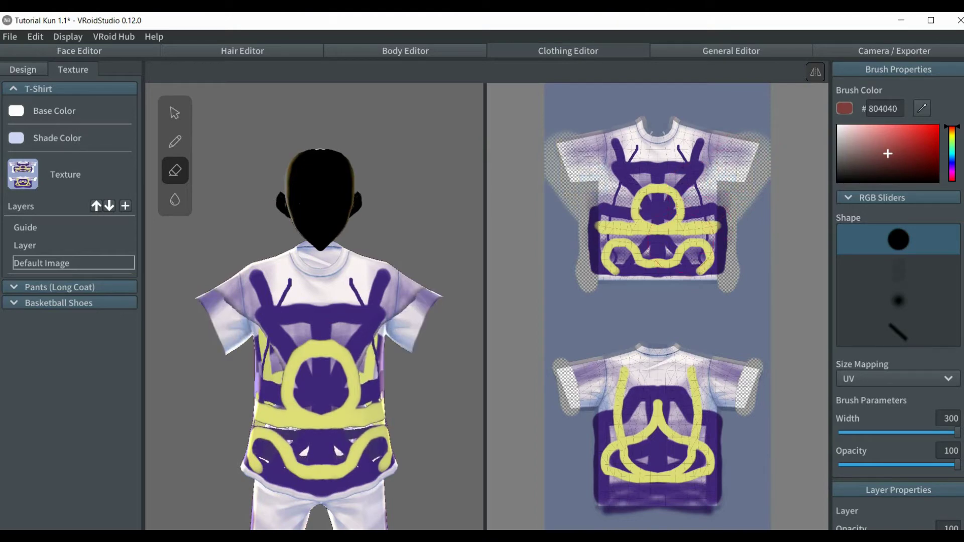
pyautogui.moveTo(748, 211); pyautogui.dragTo(750, 276)
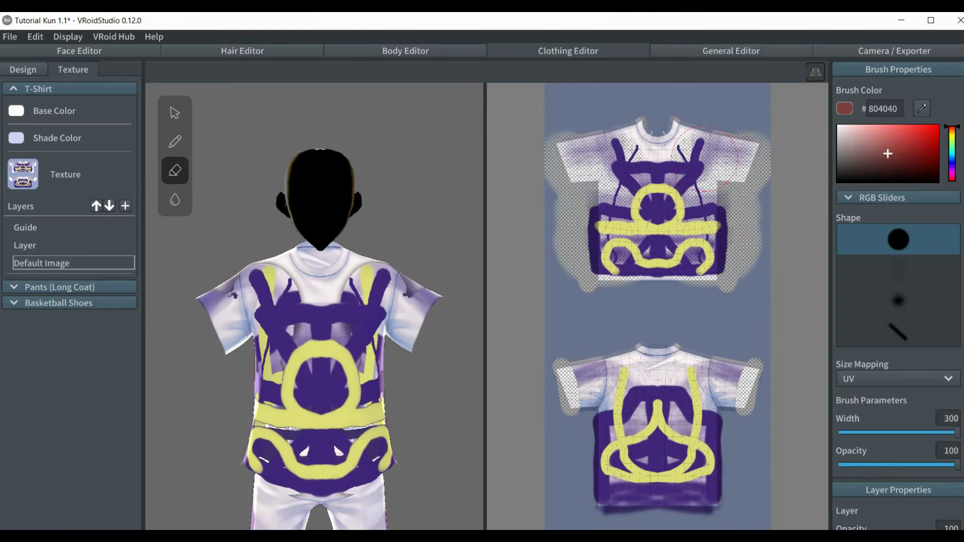
pyautogui.moveTo(672, 151)
pyautogui.mouseDown()
pyautogui.moveTo(652, 123)
pyautogui.moveTo(623, 125)
pyautogui.mouseUp()
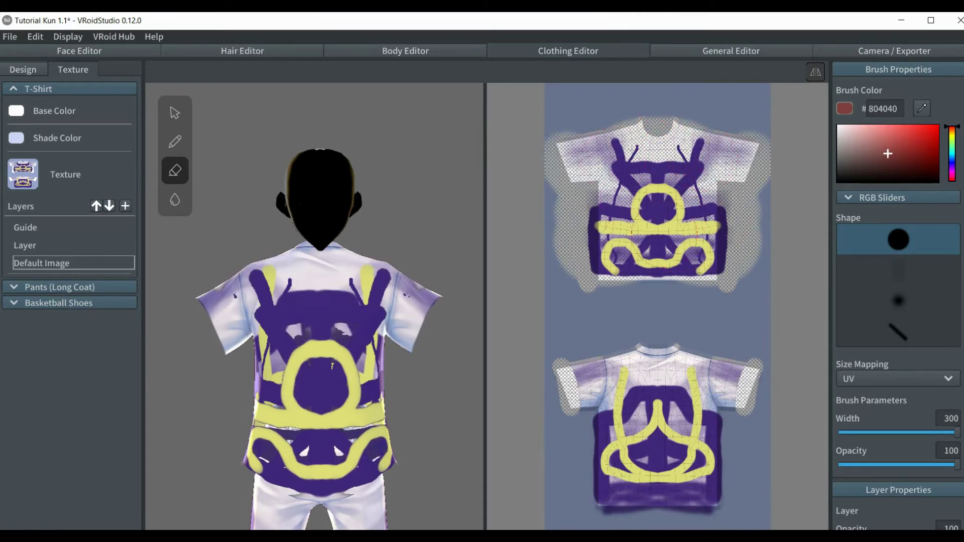
pyautogui.moveTo(658, 284); pyautogui.dragTo(658, 377)
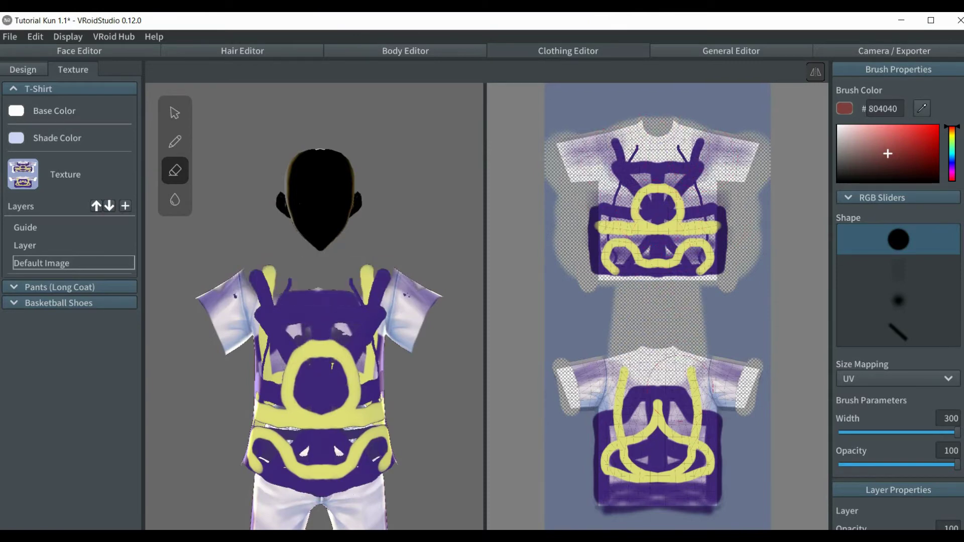
pyautogui.moveTo(670, 483)
pyautogui.mouseDown()
pyautogui.moveTo(692, 424)
pyautogui.moveTo(725, 372)
pyautogui.mouseUp()
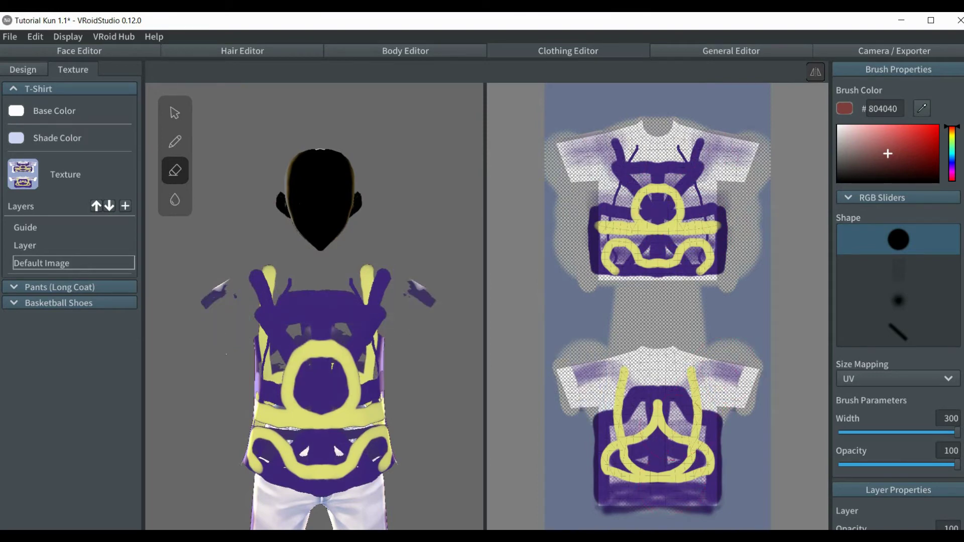
pyautogui.moveTo(592, 507)
pyautogui.mouseDown()
pyautogui.moveTo(632, 359)
pyautogui.moveTo(595, 313)
pyautogui.mouseUp()
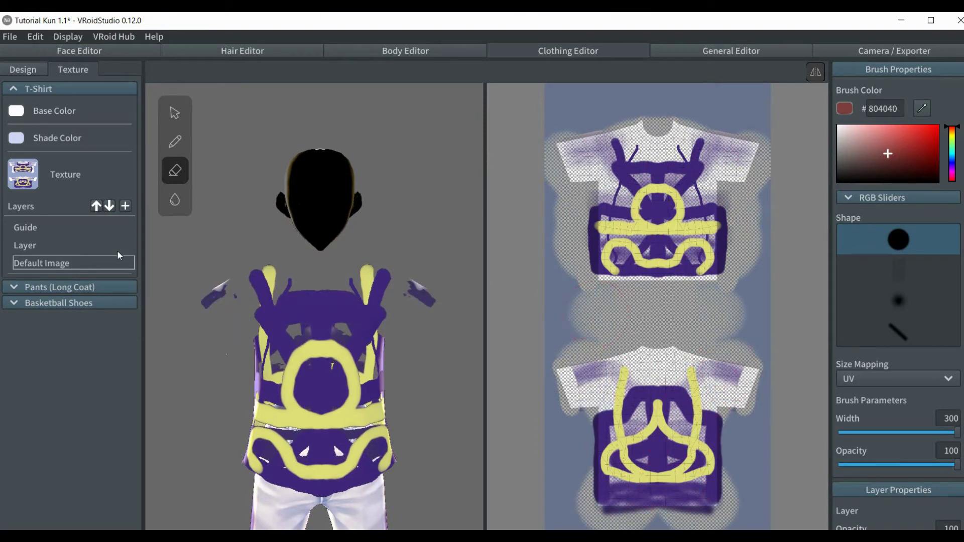
# Step: Erase the shirt's design layer: ring design, collar marks, back design and chest V
pyautogui.click(66, 249)
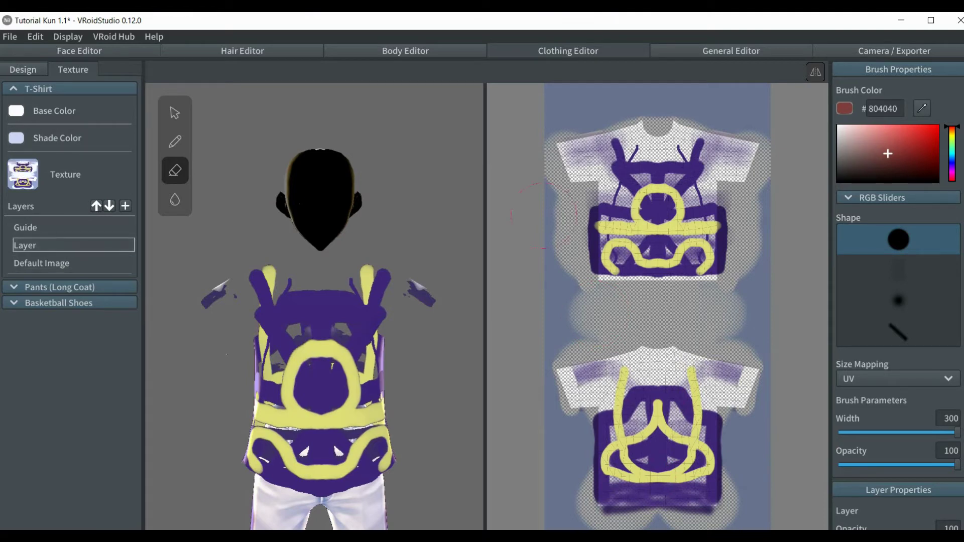
pyautogui.moveTo(567, 200)
pyautogui.mouseDown()
pyautogui.moveTo(613, 241)
pyautogui.moveTo(713, 251)
pyautogui.moveTo(652, 251)
pyautogui.moveTo(672, 211)
pyautogui.moveTo(603, 151)
pyautogui.moveTo(725, 274)
pyautogui.mouseUp()
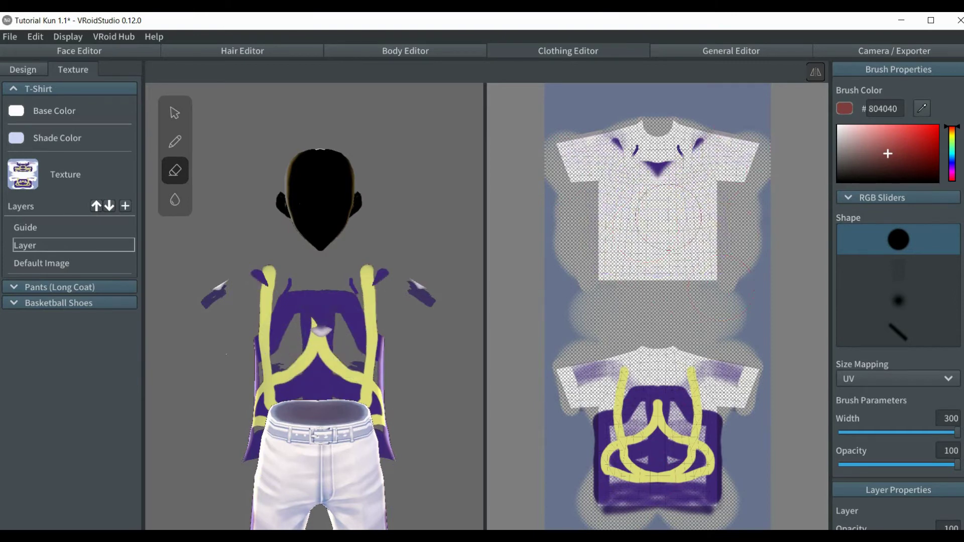
pyautogui.moveTo(667, 219); pyautogui.dragTo(657, 175)
pyautogui.moveTo(670, 254)
pyautogui.mouseDown()
pyautogui.moveTo(705, 369)
pyautogui.moveTo(663, 414)
pyautogui.moveTo(668, 517)
pyautogui.moveTo(685, 510)
pyautogui.moveTo(690, 417)
pyautogui.moveTo(713, 481)
pyautogui.mouseUp()
pyautogui.moveTo(659, 357)
pyautogui.mouseDown()
pyautogui.moveTo(693, 386)
pyautogui.moveTo(673, 364)
pyautogui.moveTo(665, 302)
pyautogui.mouseUp()
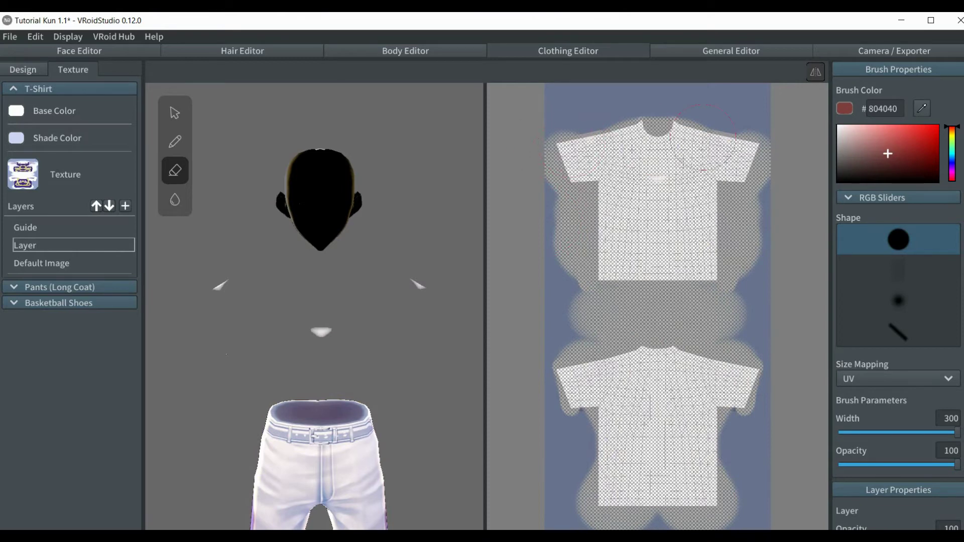
# Step: Erase leftover Default Image texture above the shirt shoulders
pyautogui.click(46, 263)
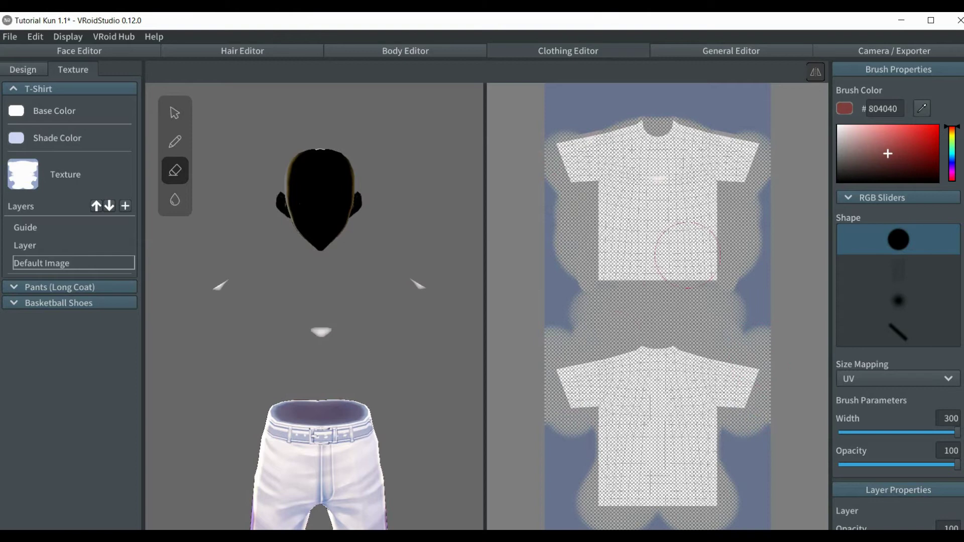
pyautogui.moveTo(732, 151)
pyautogui.mouseDown()
pyautogui.moveTo(738, 125)
pyautogui.moveTo(713, 121)
pyautogui.mouseUp()
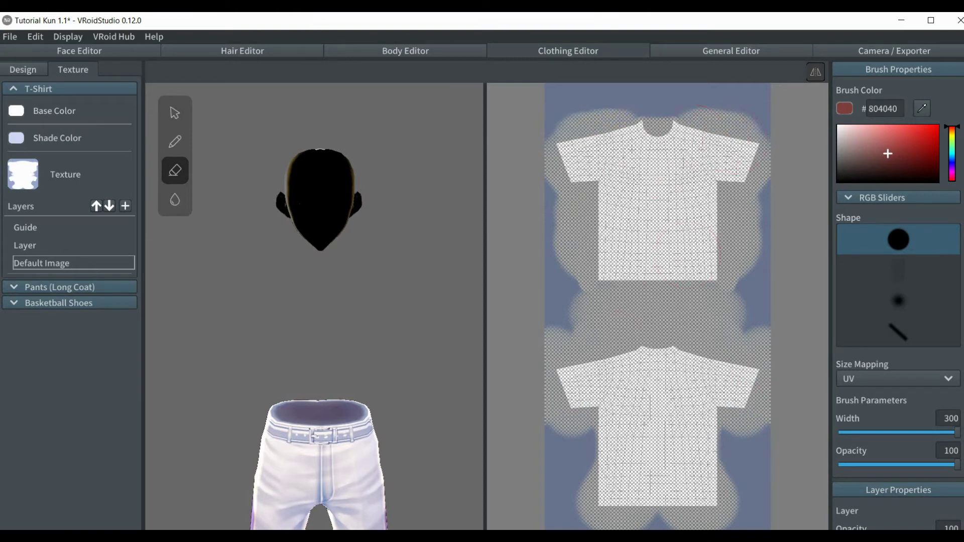
pyautogui.click(18, 90)
# Step: Erase the Pants (Long Coat) Default Image texture to transparency
pyautogui.click(45, 104)
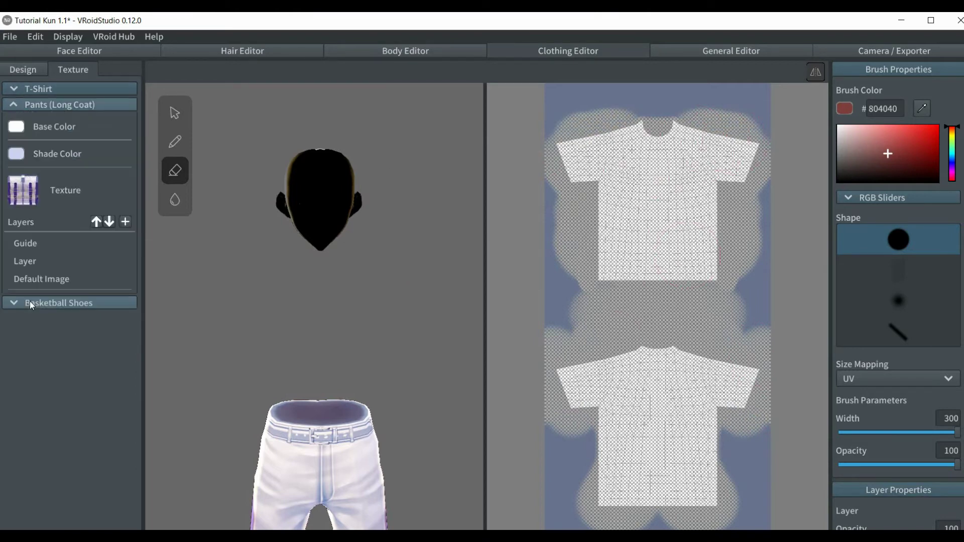
pyautogui.click(50, 280)
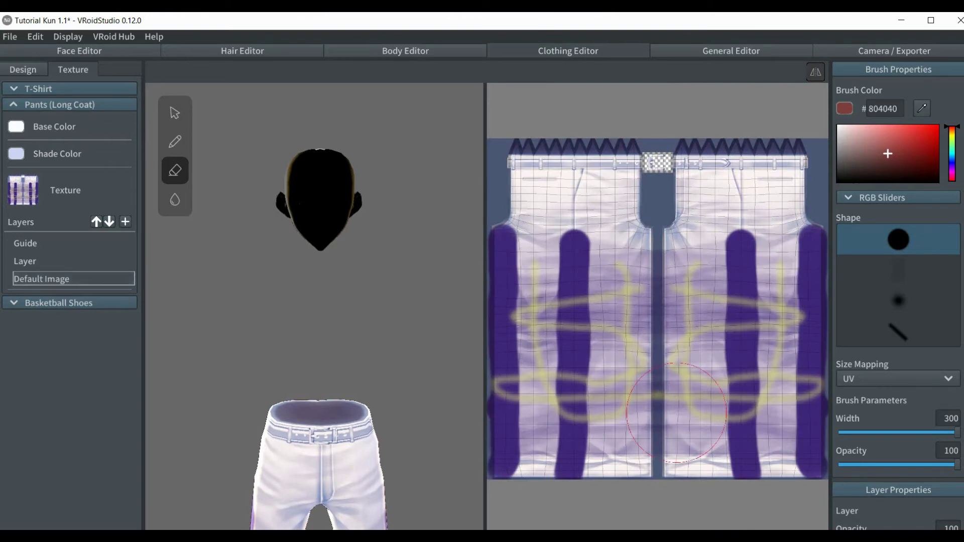
pyautogui.moveTo(763, 229)
pyautogui.mouseDown()
pyautogui.moveTo(753, 185)
pyautogui.moveTo(627, 187)
pyautogui.moveTo(513, 160)
pyautogui.moveTo(500, 195)
pyautogui.moveTo(507, 500)
pyautogui.moveTo(589, 479)
pyautogui.moveTo(707, 415)
pyautogui.moveTo(766, 427)
pyautogui.moveTo(636, 279)
pyautogui.moveTo(611, 310)
pyautogui.moveTo(596, 290)
pyautogui.moveTo(589, 235)
pyautogui.moveTo(620, 250)
pyautogui.moveTo(642, 236)
pyautogui.moveTo(706, 289)
pyautogui.moveTo(677, 246)
pyautogui.mouseUp()
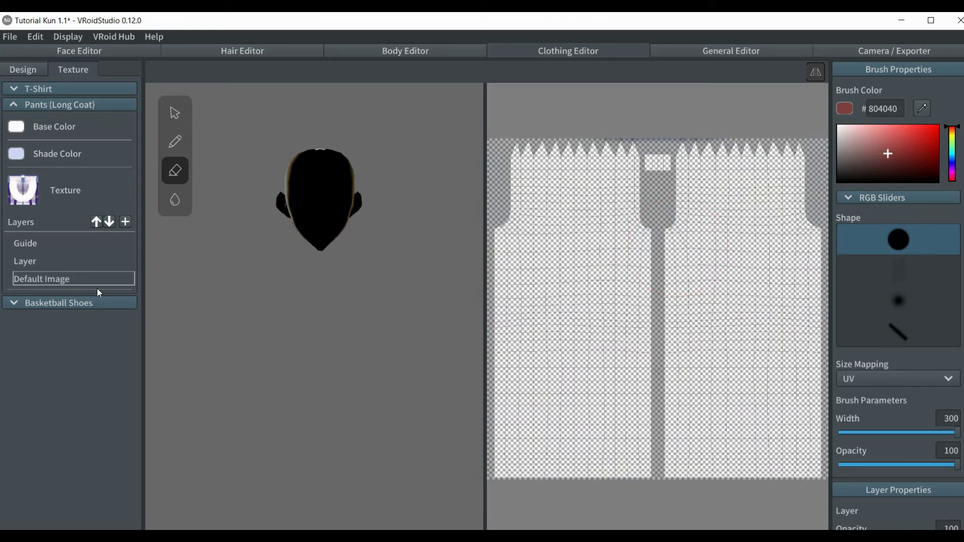
pyautogui.click(14, 104)
# Step: Erase the Basketball Shoes Default Image texture completely
pyautogui.click(13, 120)
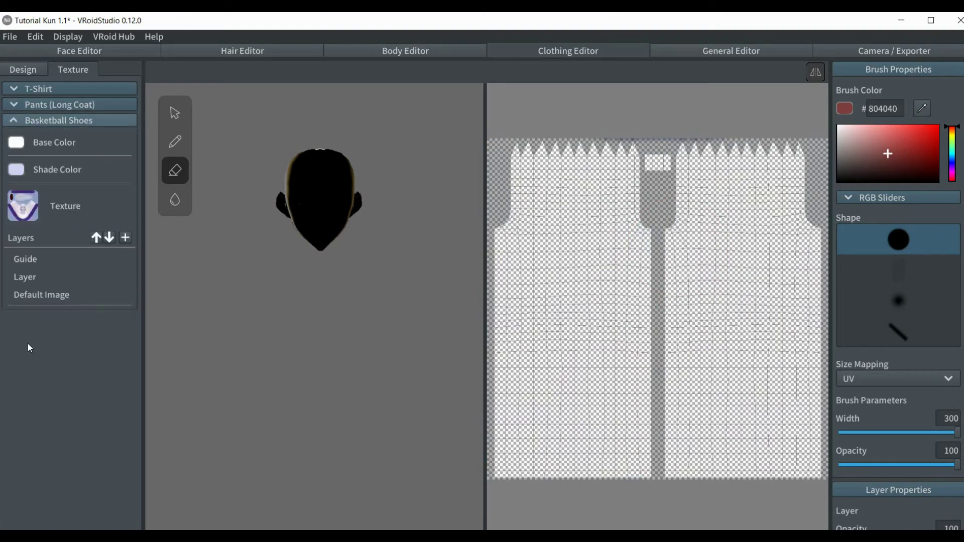
pyautogui.click(46, 294)
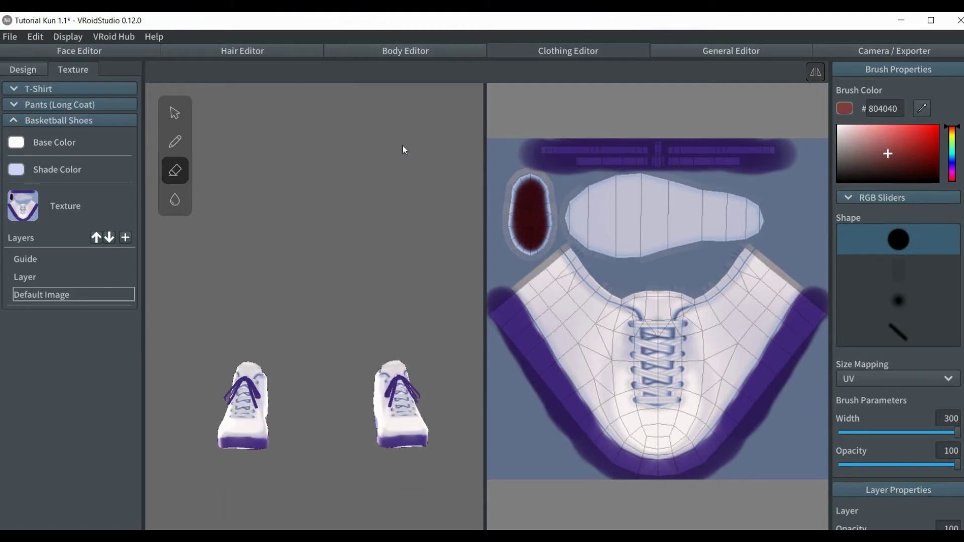
pyautogui.moveTo(673, 441)
pyautogui.mouseDown()
pyautogui.moveTo(635, 323)
pyautogui.moveTo(645, 172)
pyautogui.moveTo(705, 195)
pyautogui.moveTo(763, 161)
pyautogui.moveTo(570, 376)
pyautogui.moveTo(720, 344)
pyautogui.moveTo(793, 391)
pyautogui.mouseUp()
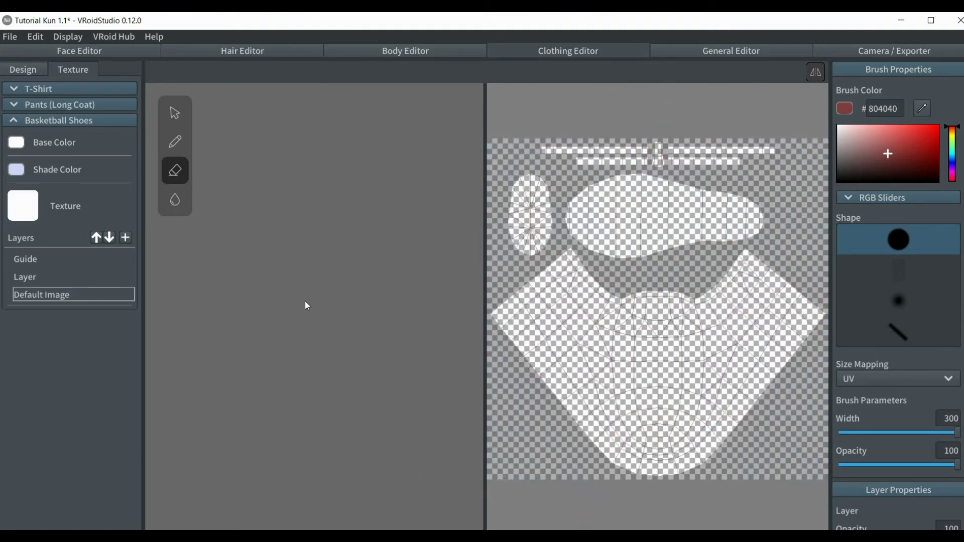
pyautogui.moveTo(305, 303); pyautogui.dragTo(364, 492, button='middle')
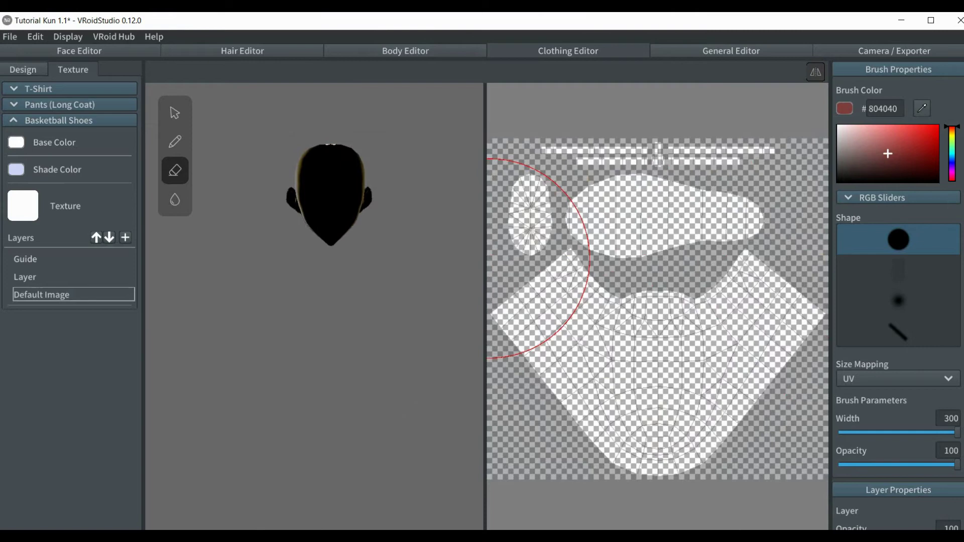
# Step: View the black head from the front in the General Editor, then bring up the Body Editor
pyautogui.click(712, 55)
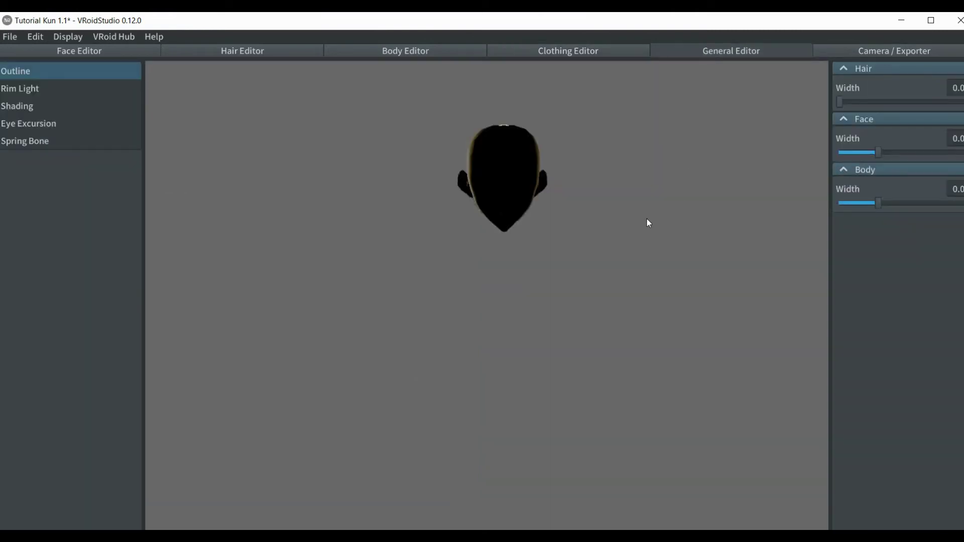
pyautogui.moveTo(555, 280)
pyautogui.mouseDown(button='right')
pyautogui.moveTo(480, 267)
pyautogui.moveTo(463, 288)
pyautogui.moveTo(483, 297)
pyautogui.moveTo(583, 278)
pyautogui.moveTo(672, 282)
pyautogui.moveTo(528, 278)
pyautogui.moveTo(574, 276)
pyautogui.mouseUp(button='right')
pyautogui.scroll(-3, 603, 288)
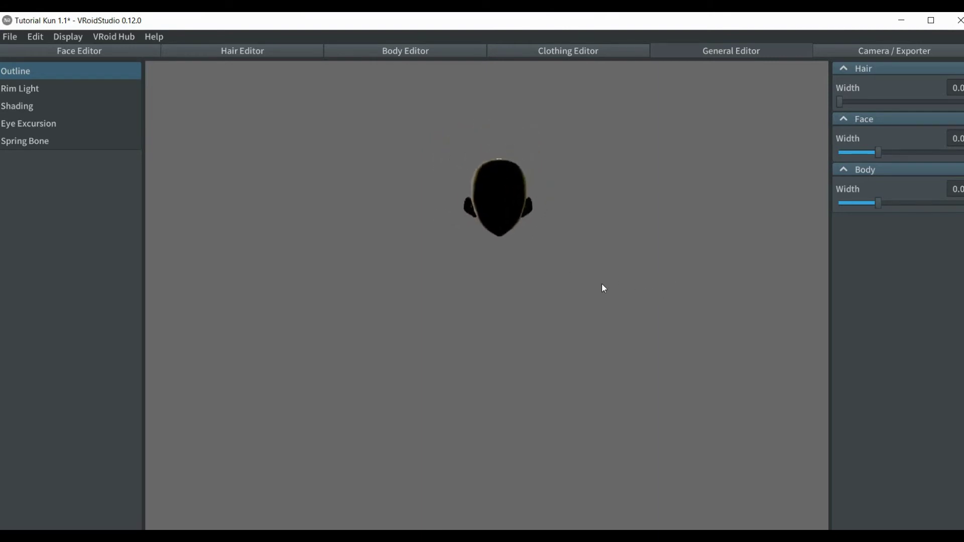
pyautogui.click(438, 57)
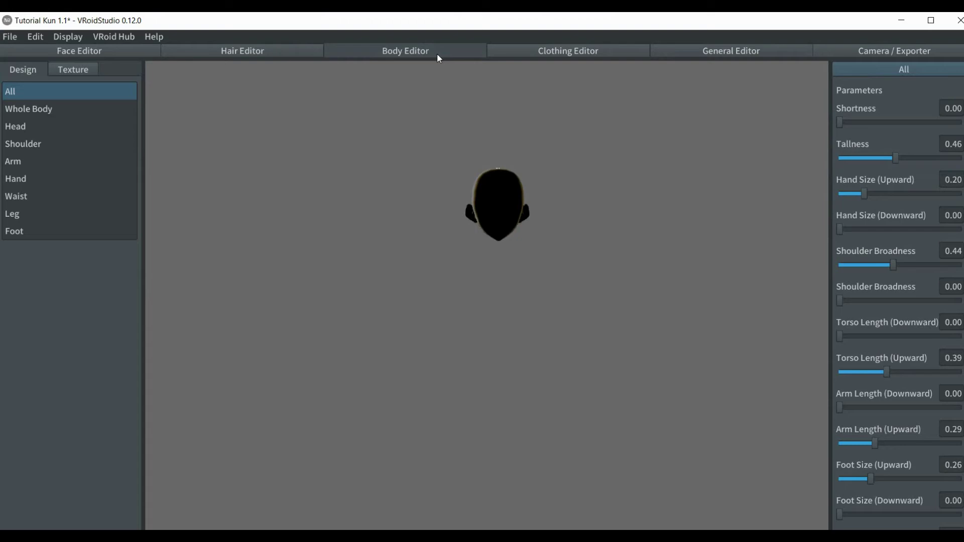
# Step: Set up a width-114 Pen in colour #2E2626 on the body's Default Image layer
pyautogui.click(78, 70)
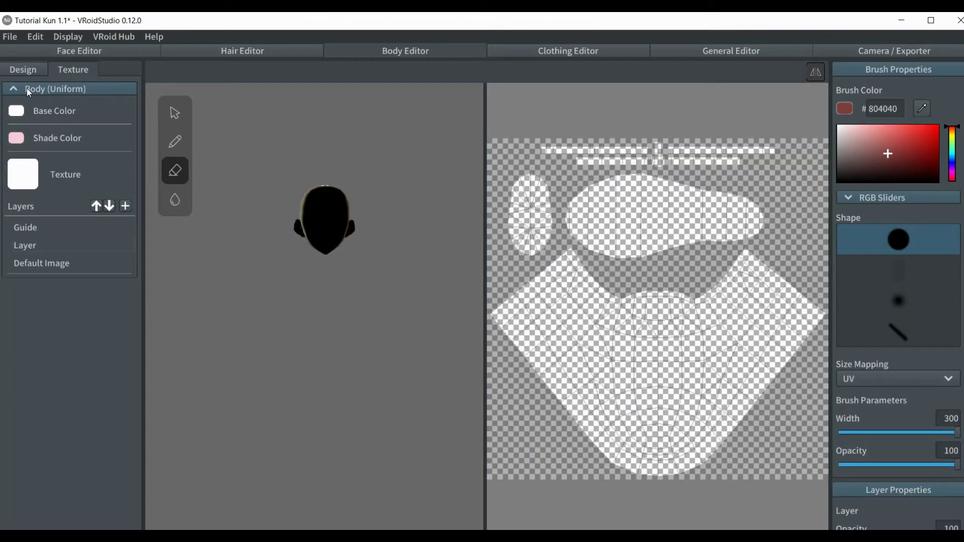
pyautogui.click(35, 263)
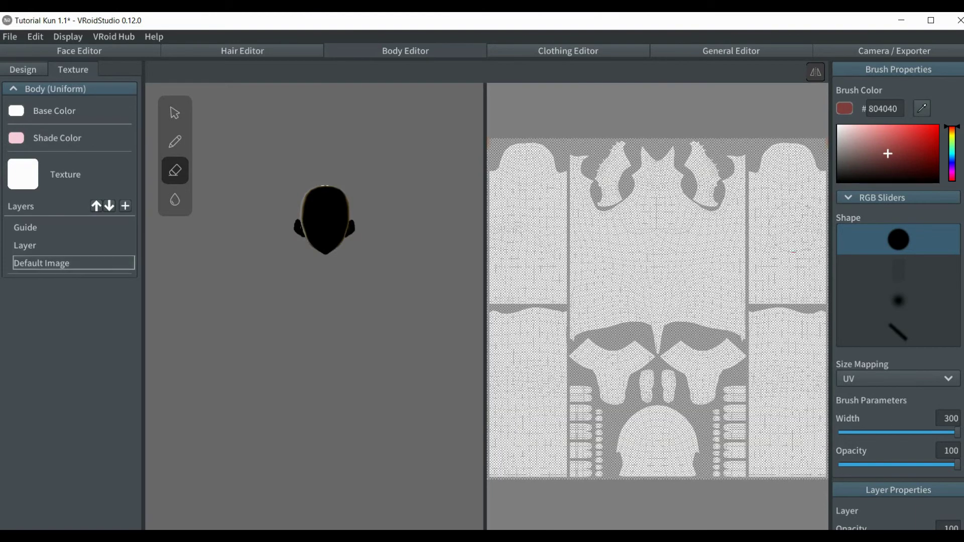
pyautogui.click(884, 433)
pyautogui.moveTo(871, 183); pyautogui.dragTo(844, 175)
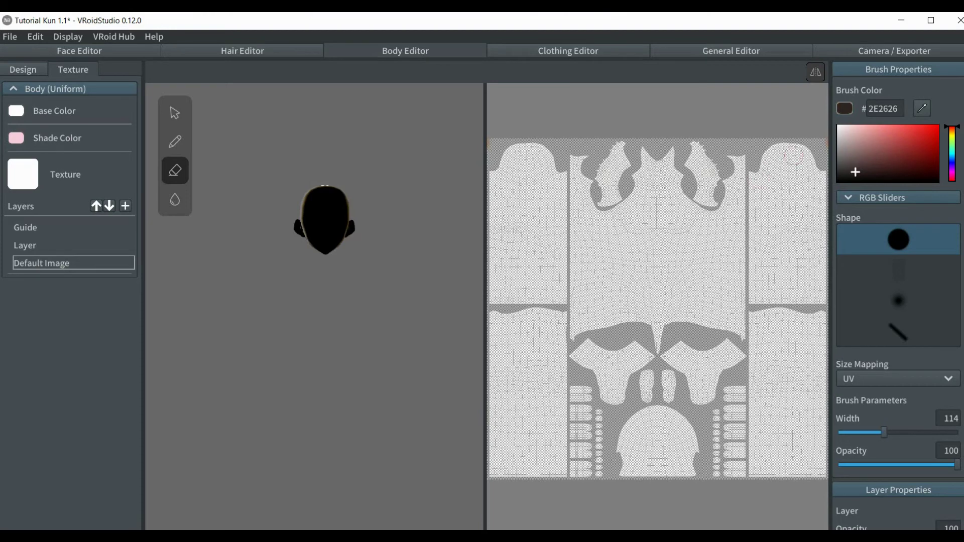
pyautogui.click(174, 141)
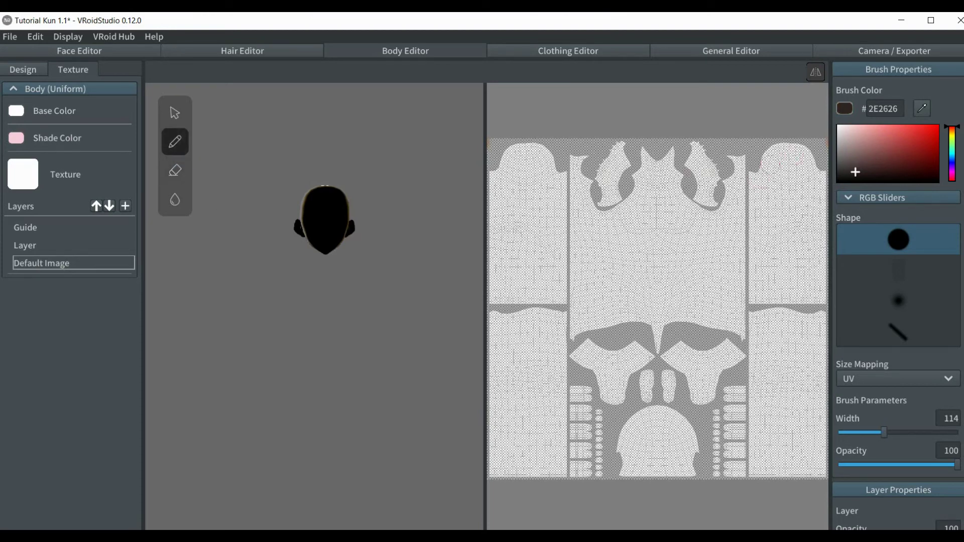
# Step: Paint dark strokes down the arms and legs, a Y patch at the hips and a chest mark
pyautogui.moveTo(789, 160); pyautogui.dragTo(790, 285)
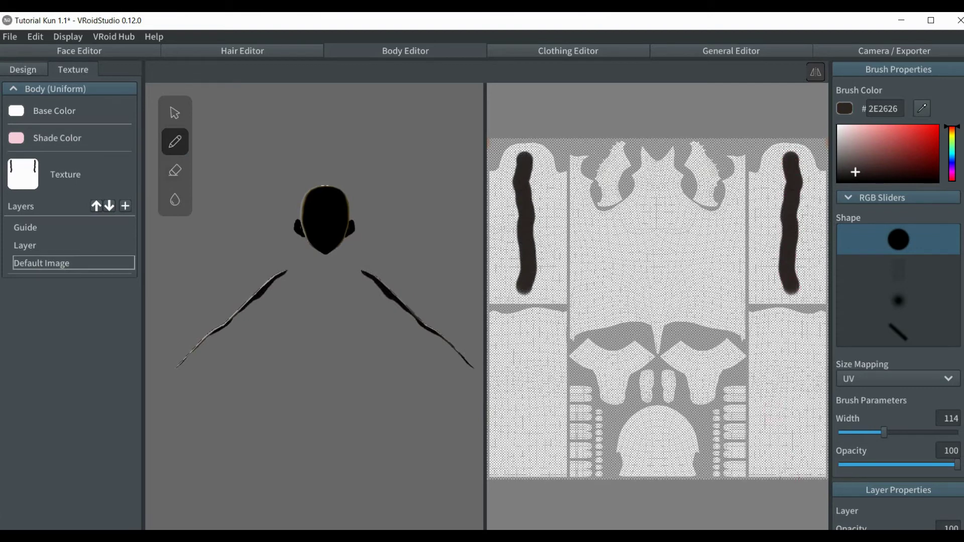
pyautogui.moveTo(791, 474); pyautogui.dragTo(789, 303)
pyautogui.moveTo(658, 330)
pyautogui.mouseDown()
pyautogui.moveTo(657, 301)
pyautogui.moveTo(693, 284)
pyautogui.mouseUp()
pyautogui.moveTo(657, 196); pyautogui.dragTo(657, 231)
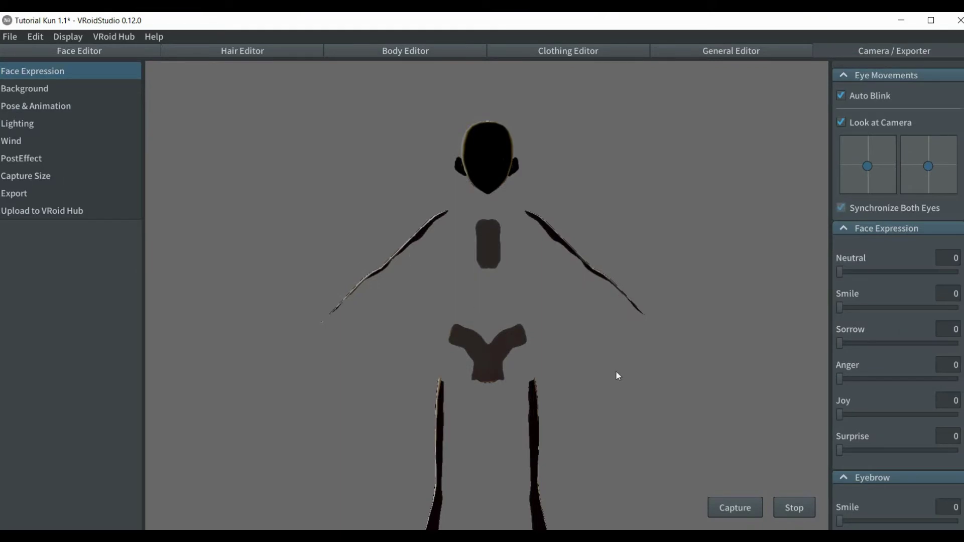
# Step: Play the Male Animation 'Walking' motion and orbit around the walking avatar
pyautogui.moveTo(662, 374); pyautogui.dragTo(665, 302, button='middle')
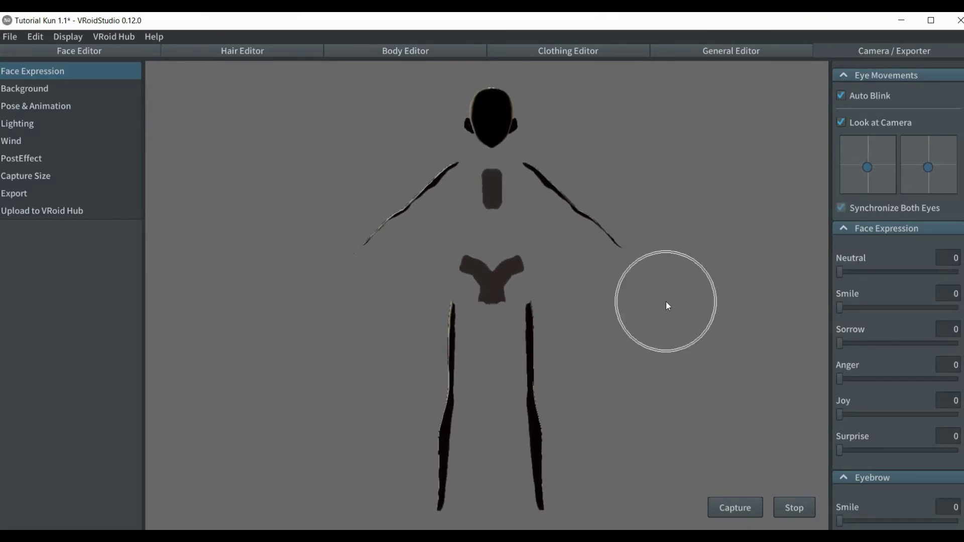
pyautogui.click(31, 110)
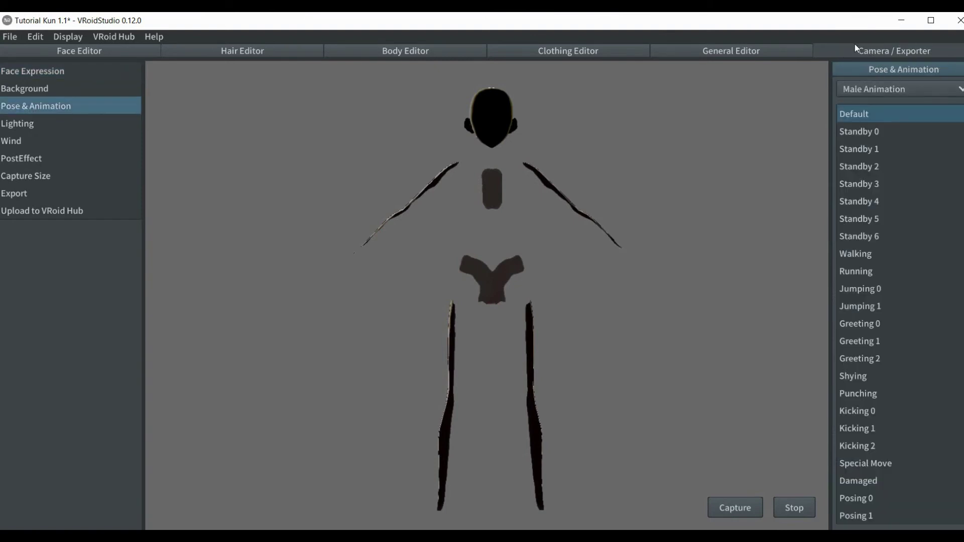
pyautogui.click(849, 257)
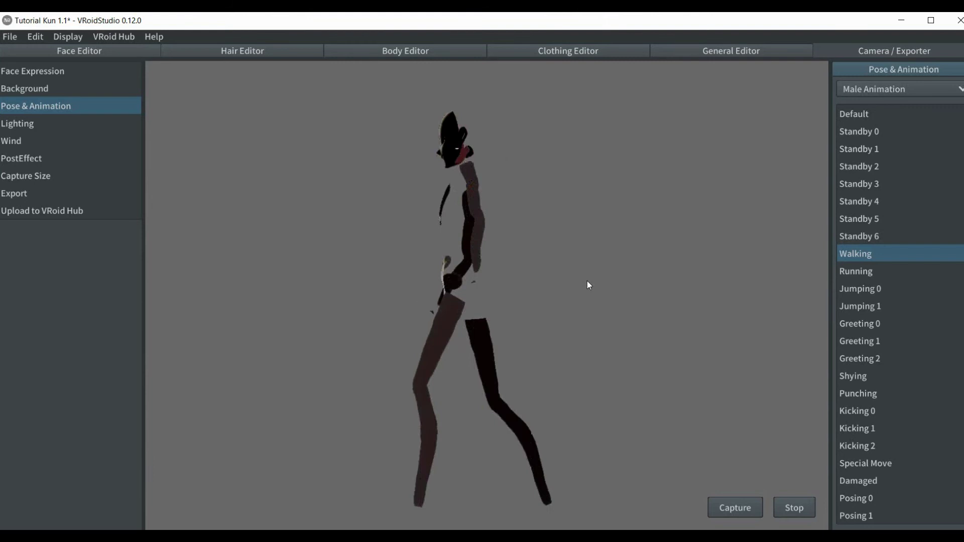
pyautogui.moveTo(586, 284); pyautogui.dragTo(457, 291, button='right')
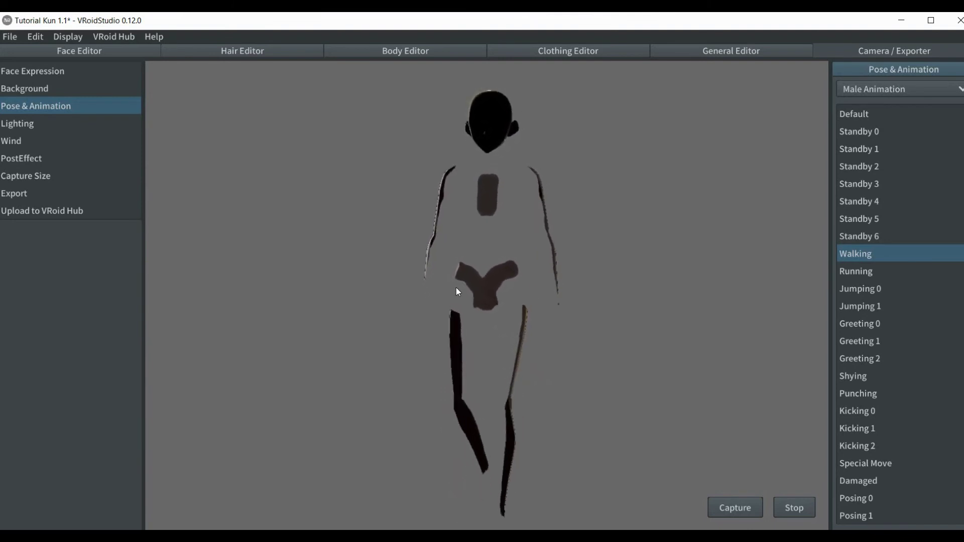
# Step: Erase the dark leg, arm and Y-shaped hip strokes from the body's Default Image texture
pyautogui.click(388, 53)
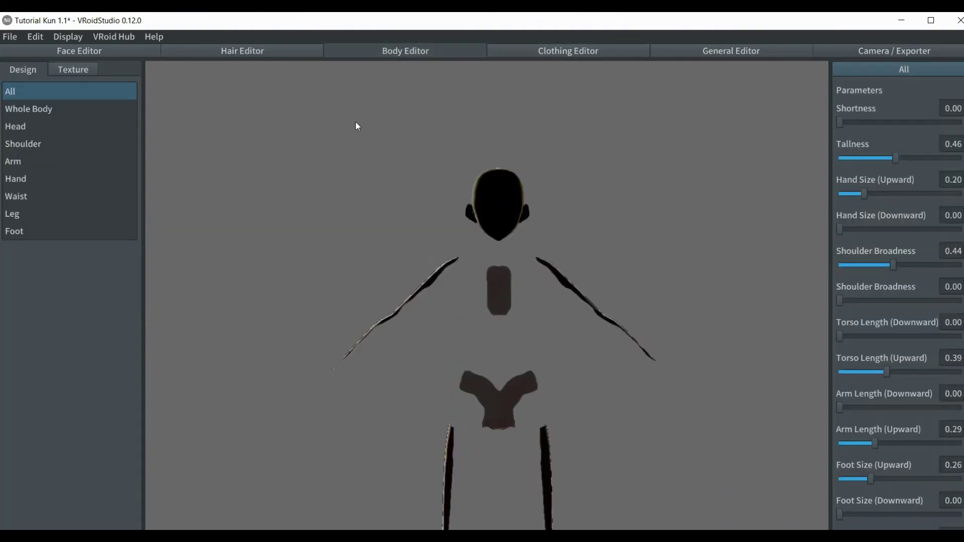
pyautogui.click(77, 72)
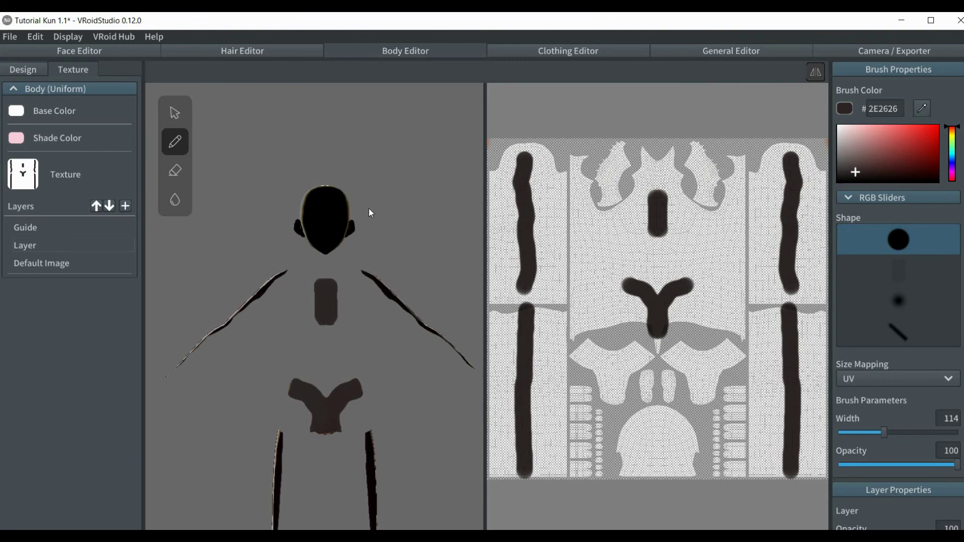
pyautogui.click(178, 175)
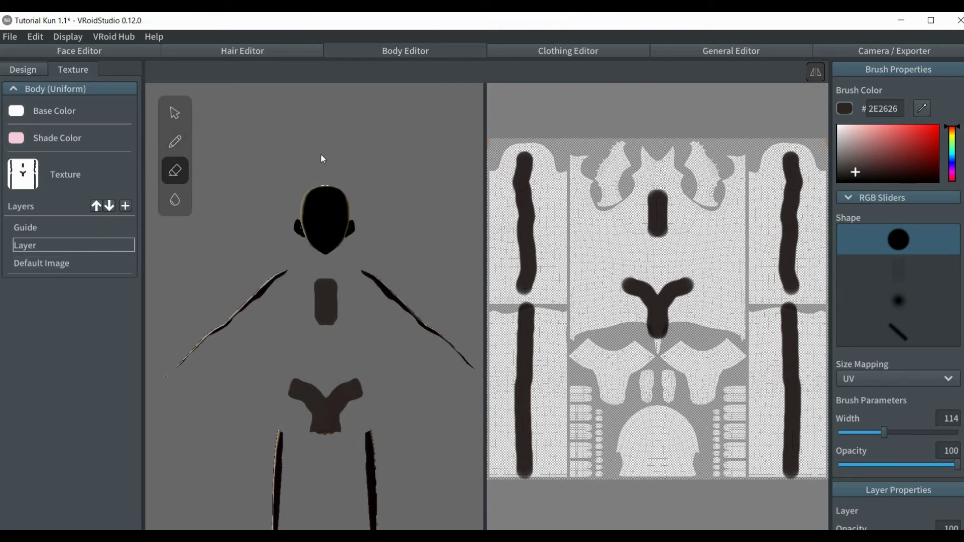
pyautogui.click(75, 262)
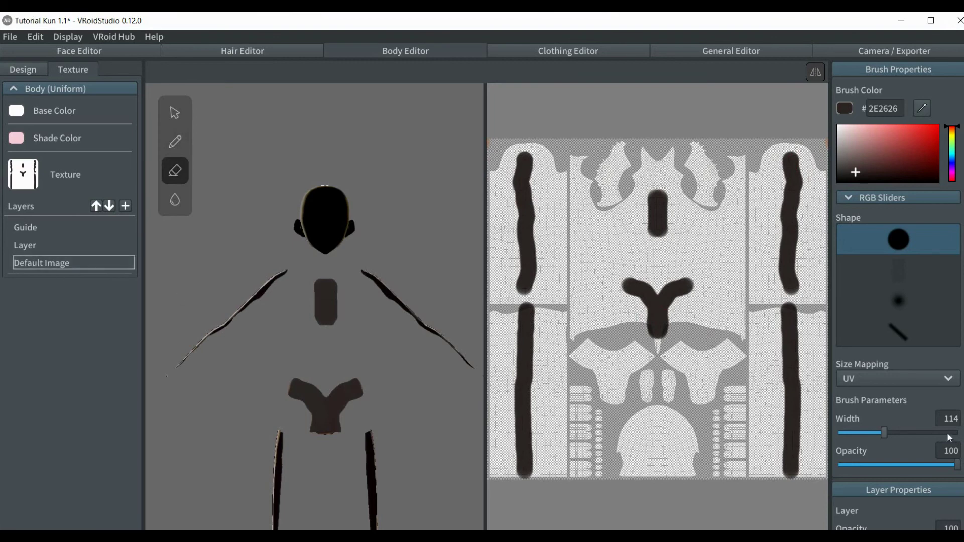
pyautogui.moveTo(791, 309); pyautogui.dragTo(791, 469)
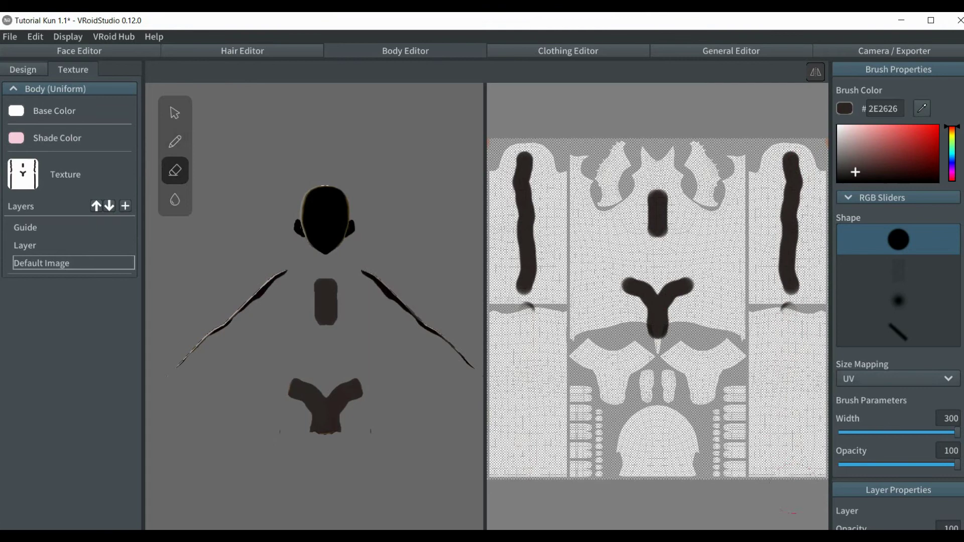
pyautogui.moveTo(790, 296); pyautogui.dragTo(790, 154)
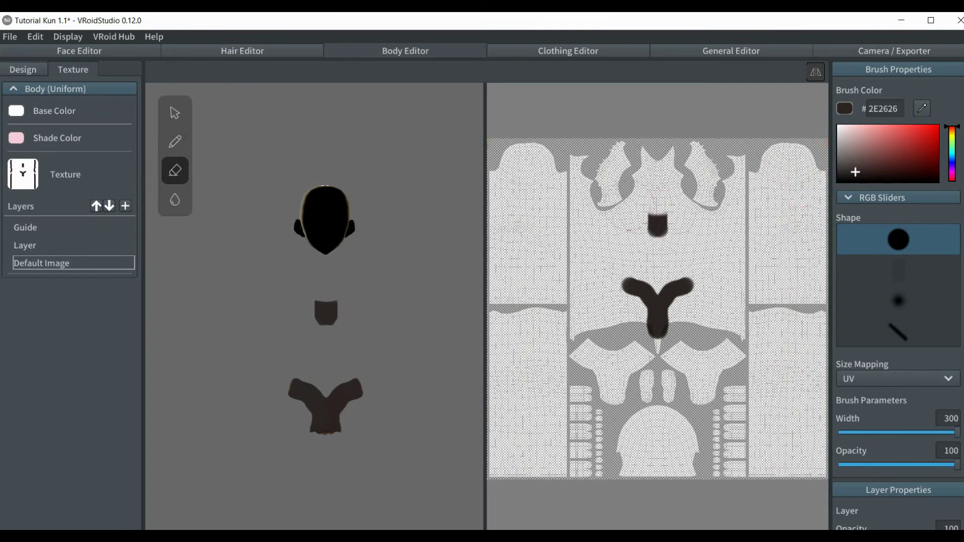
pyautogui.moveTo(658, 291); pyautogui.dragTo(657, 338)
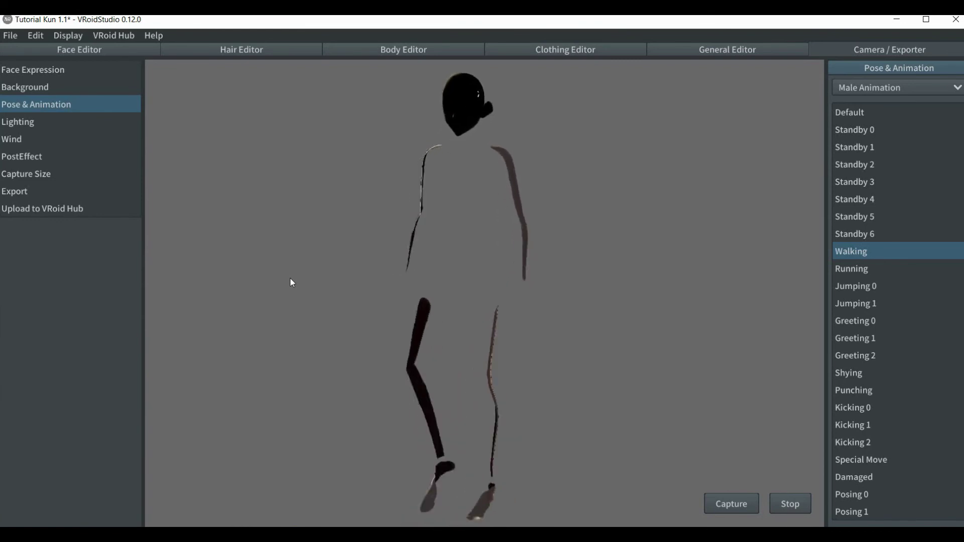
pyautogui.click(463, 115)
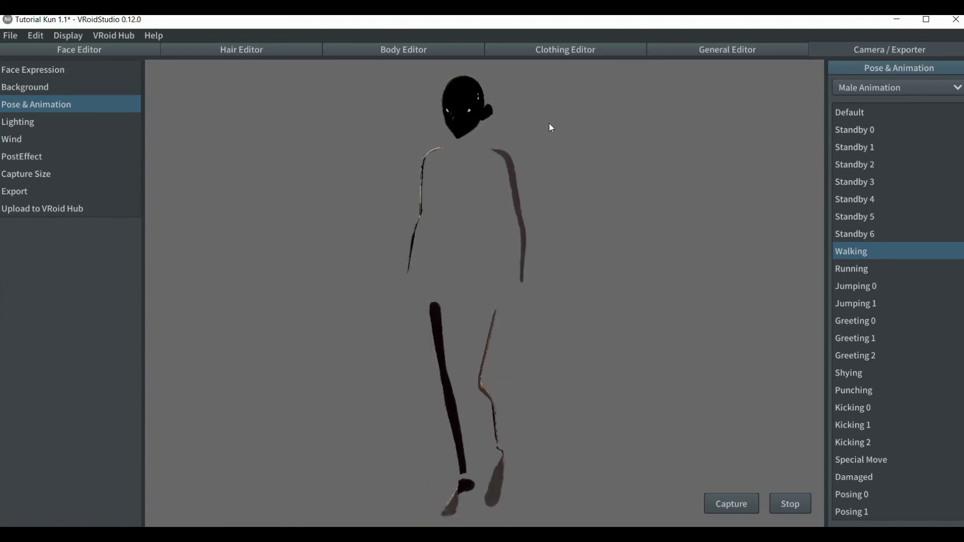
pyautogui.click(468, 104)
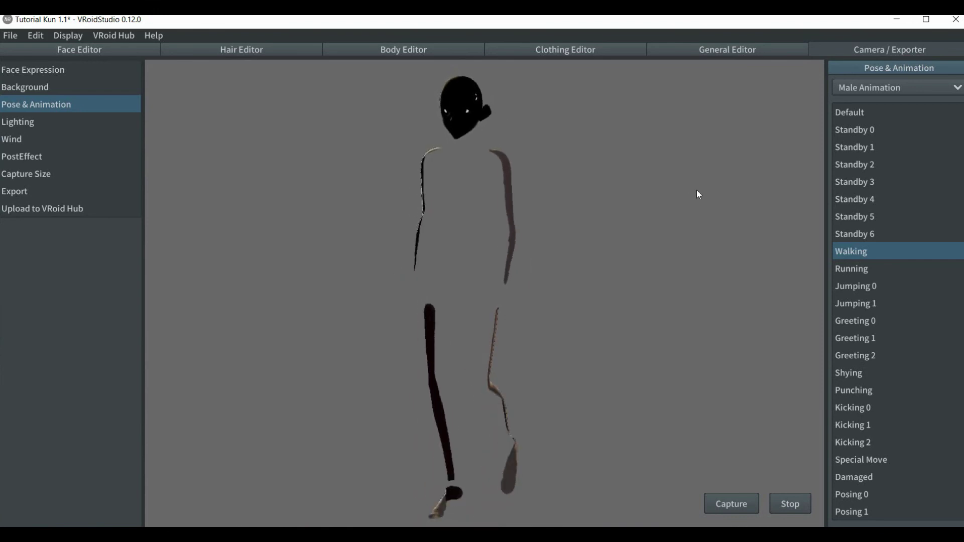
# Step: Switch the preview to the Male Animation 'Running' motion and orbit to face the runner
pyautogui.click(852, 271)
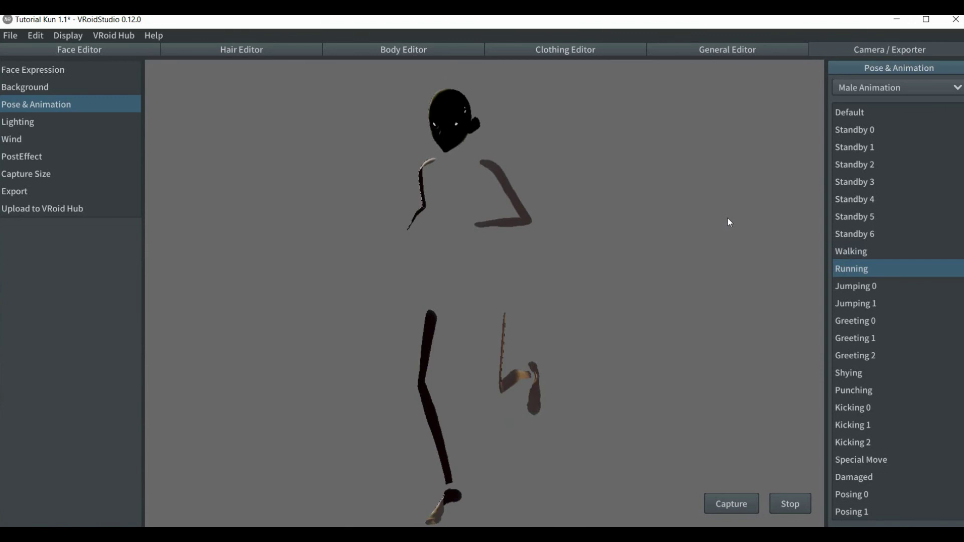
pyautogui.moveTo(586, 218); pyautogui.dragTo(416, 224, button='right')
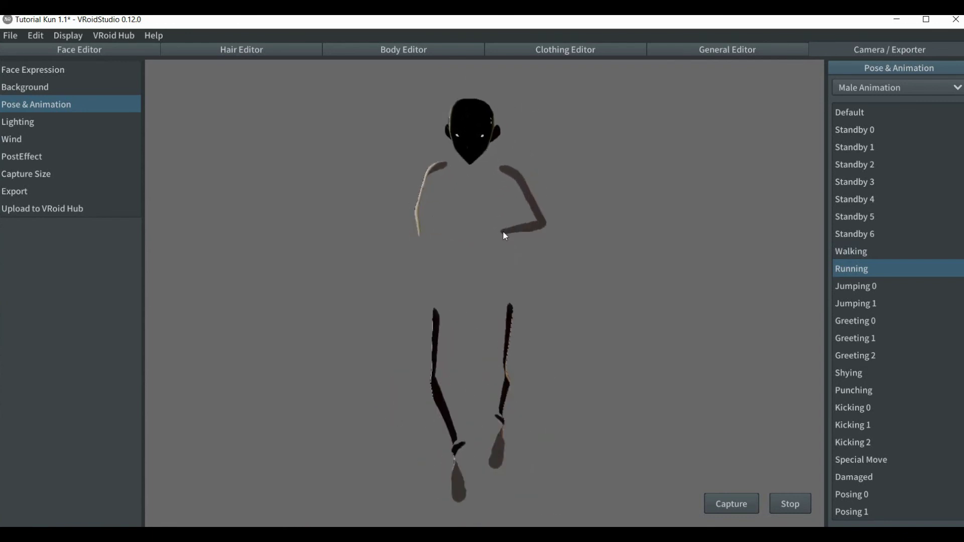